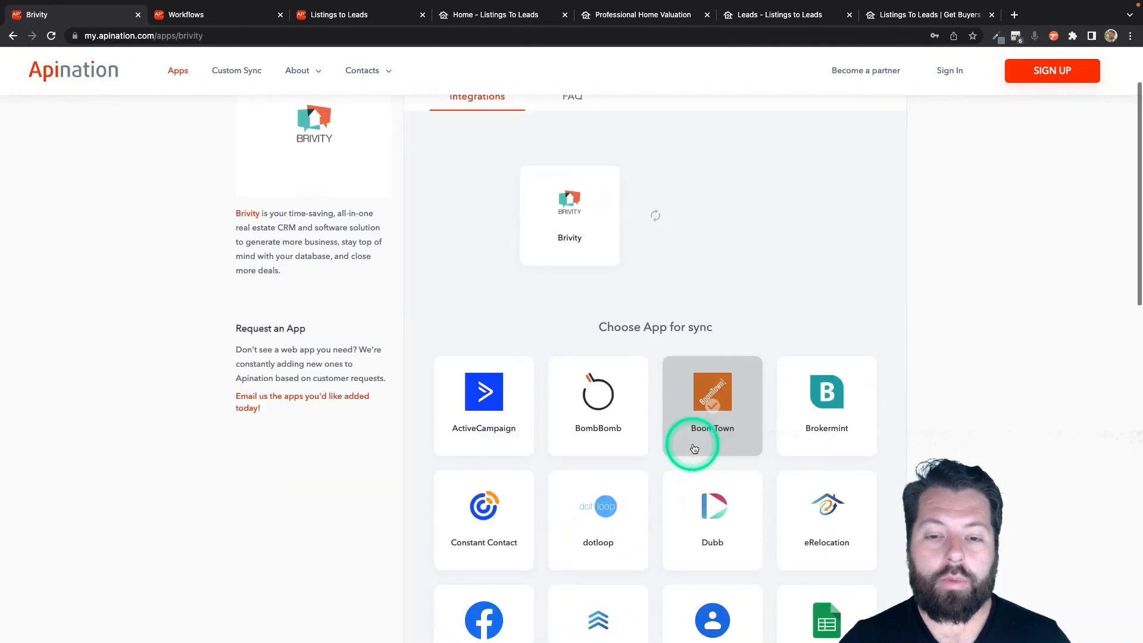
# Choose Listings to Leads from the app grid and activate its contacts-to-Brivity-leads sync.
pyautogui.scroll(-1, 690, 452)
pyautogui.scroll(-3, 631, 437)
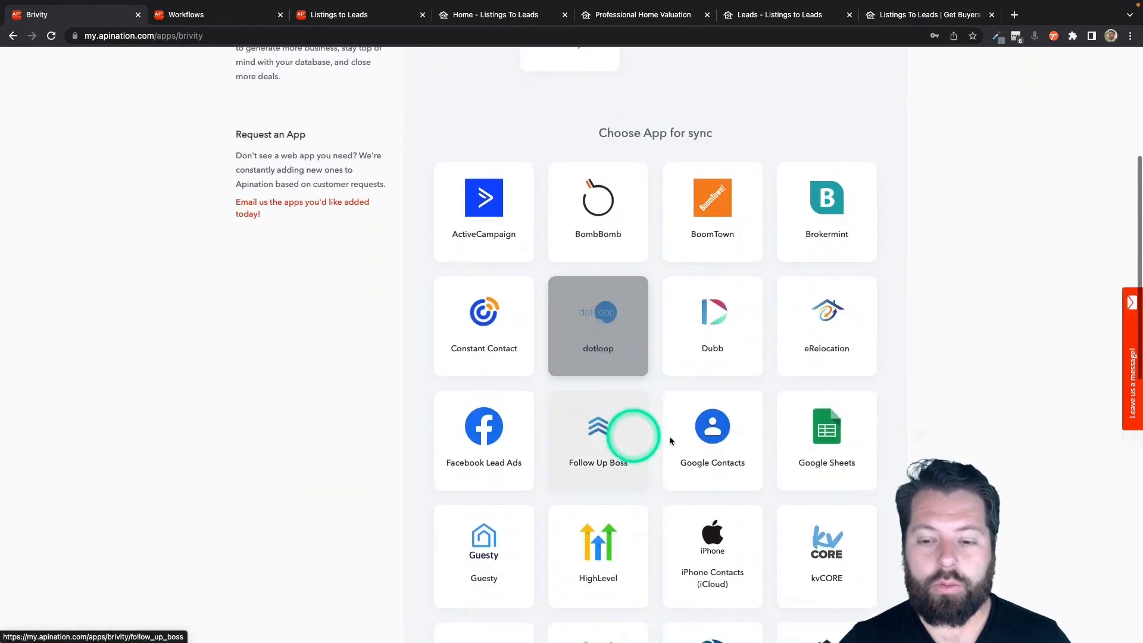
pyautogui.scroll(-1, 696, 477)
pyautogui.scroll(-2, 693, 506)
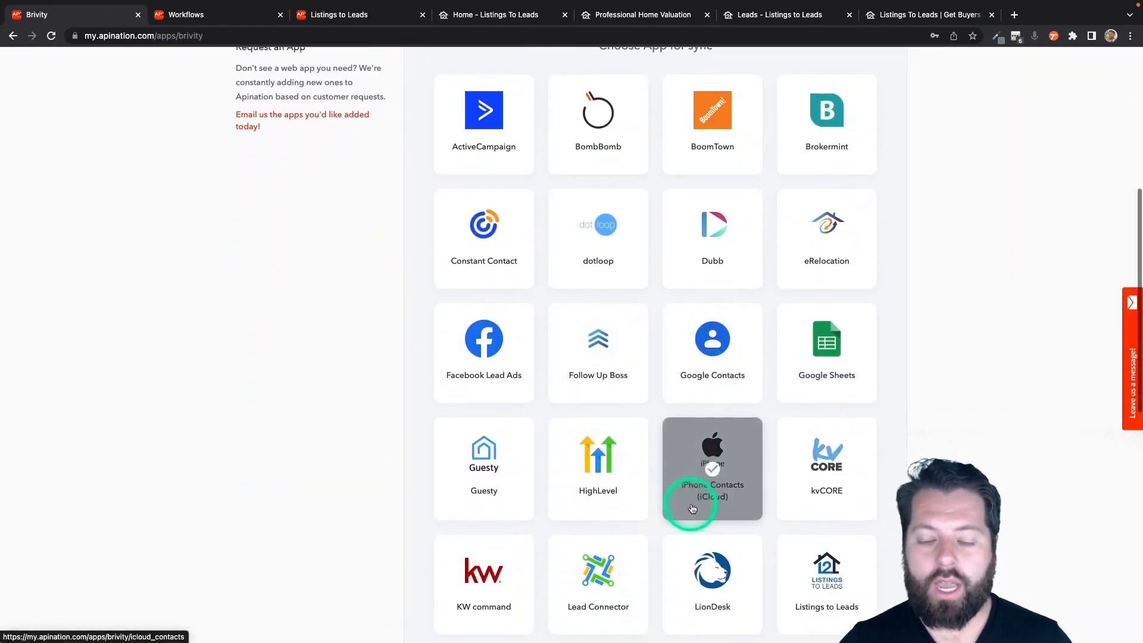
pyautogui.click(822, 503)
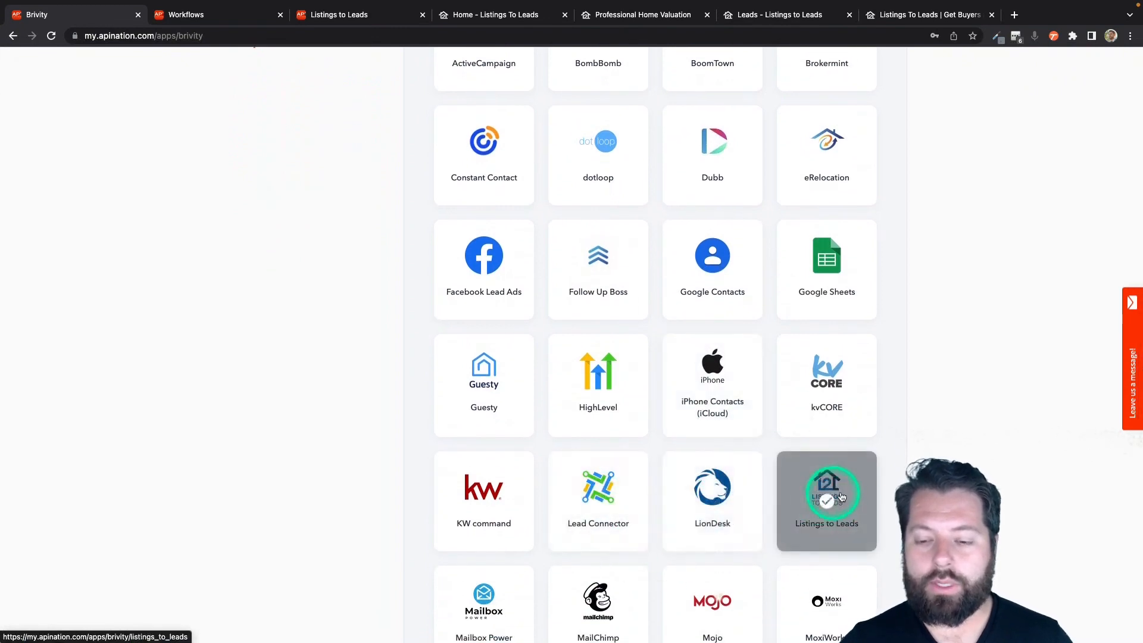
pyautogui.click(829, 491)
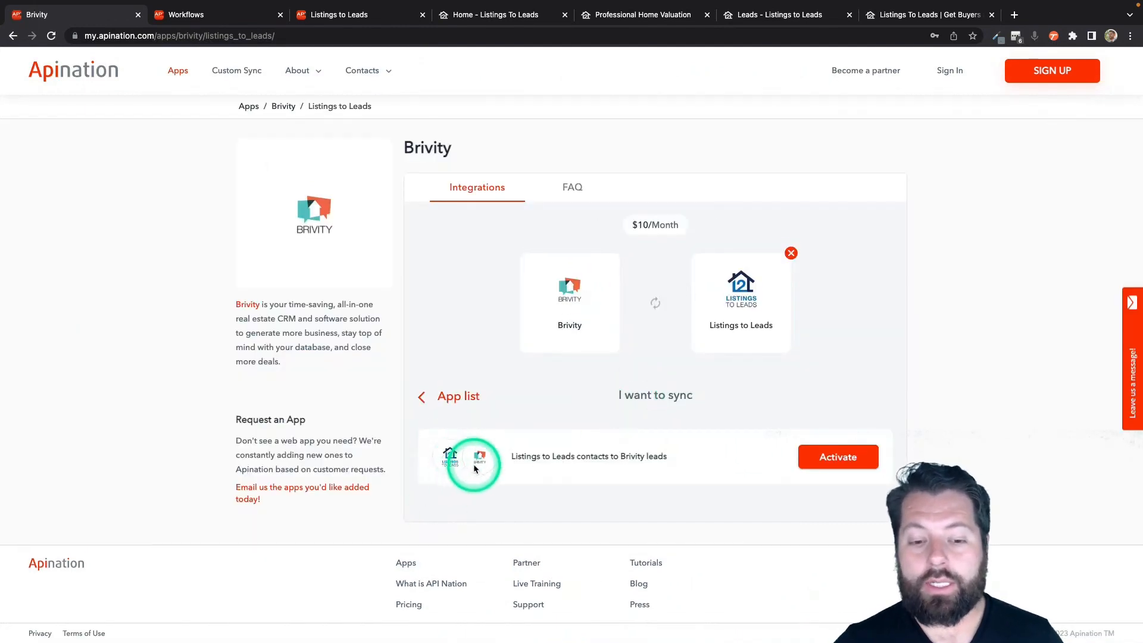
pyautogui.click(833, 459)
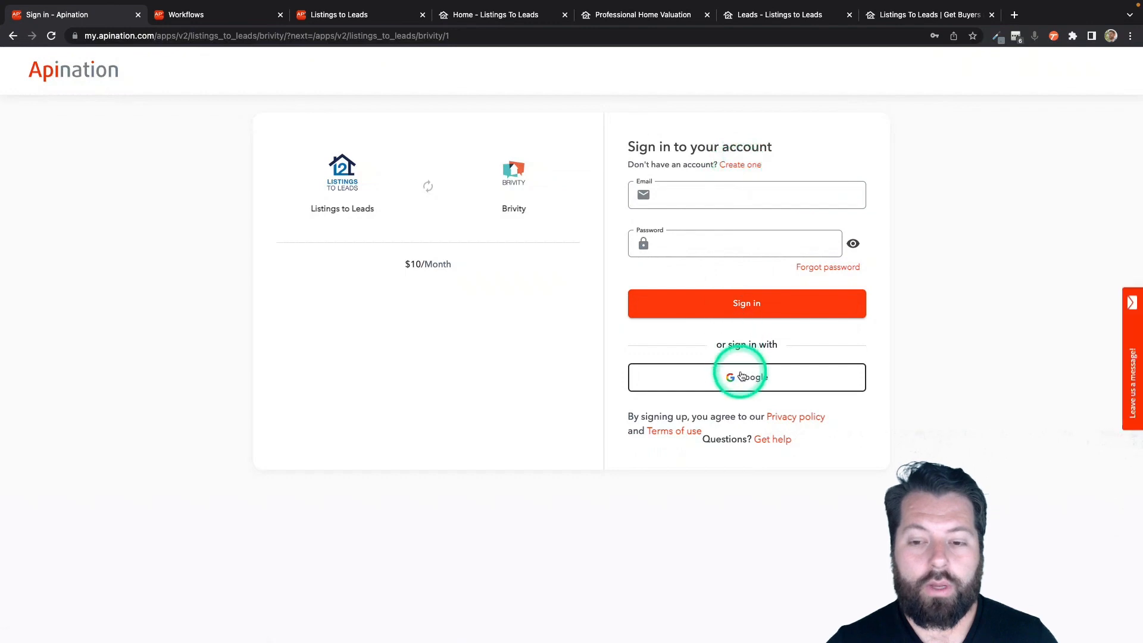
# Sign in to Apination with a Google account and begin connecting Listings to Leads.
pyautogui.click(740, 372)
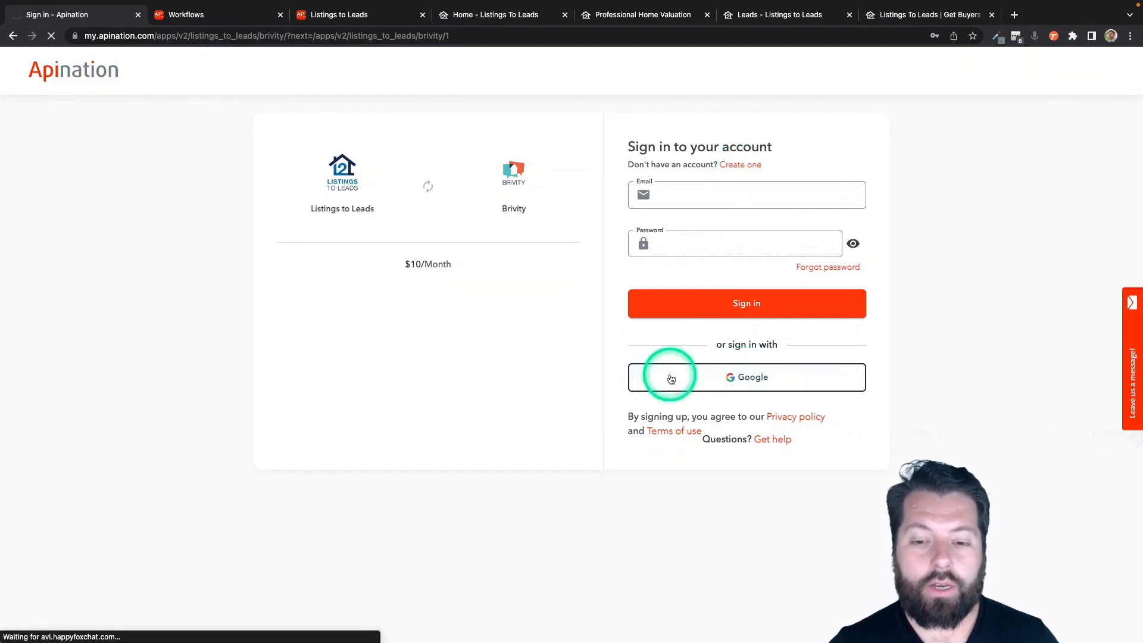
pyautogui.click(595, 302)
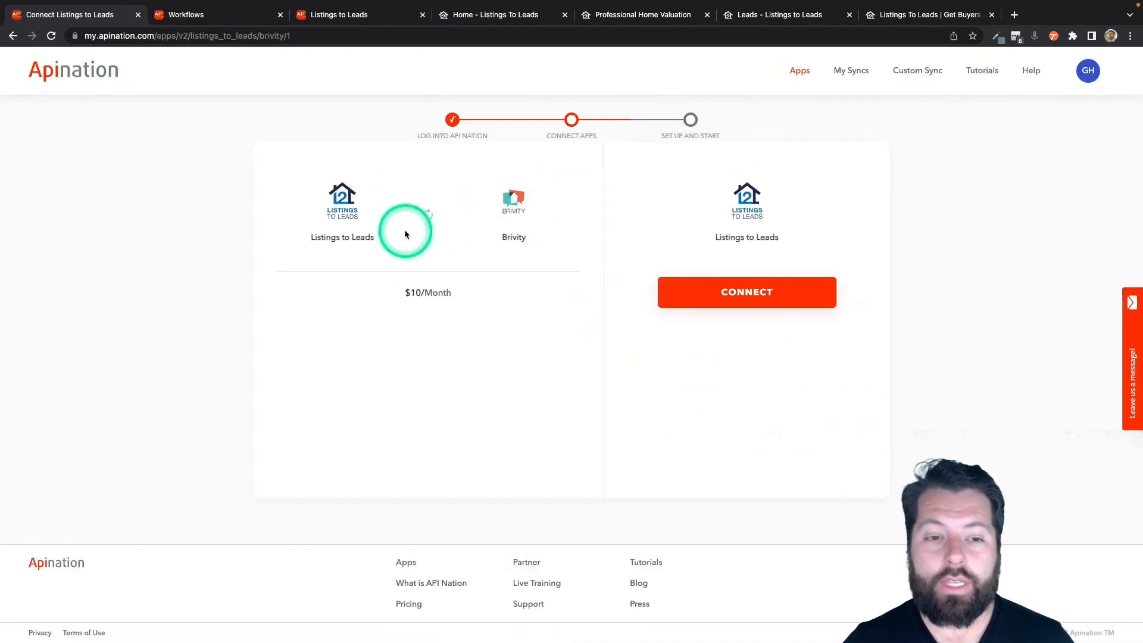
pyautogui.click(738, 298)
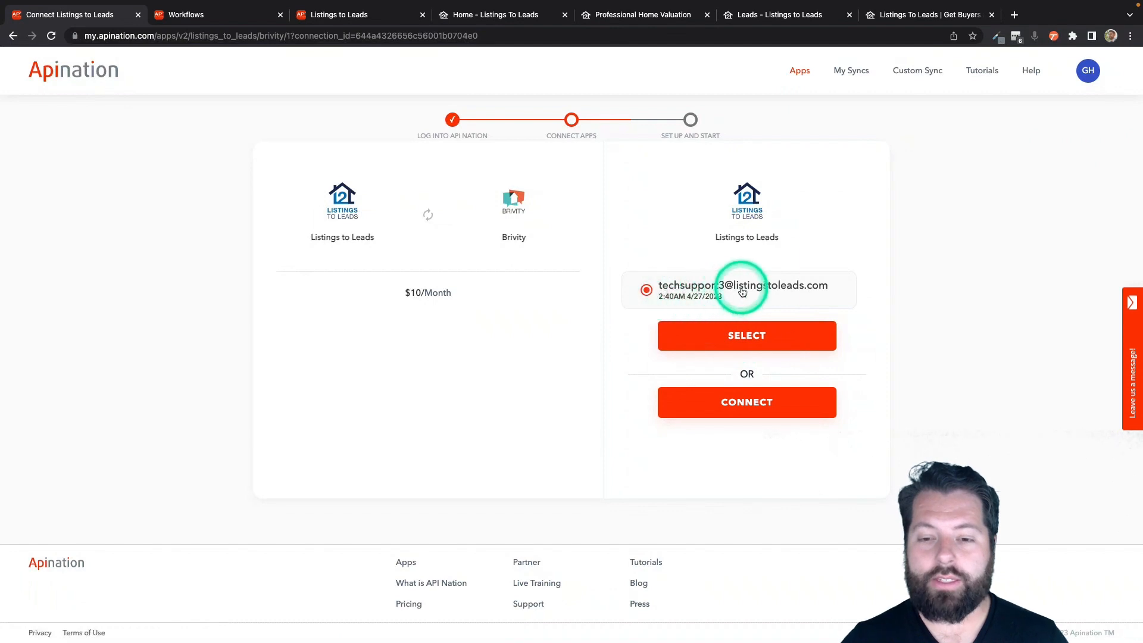
# Select the existing Listings to Leads account and open the Brivity connection form.
pyautogui.click(731, 339)
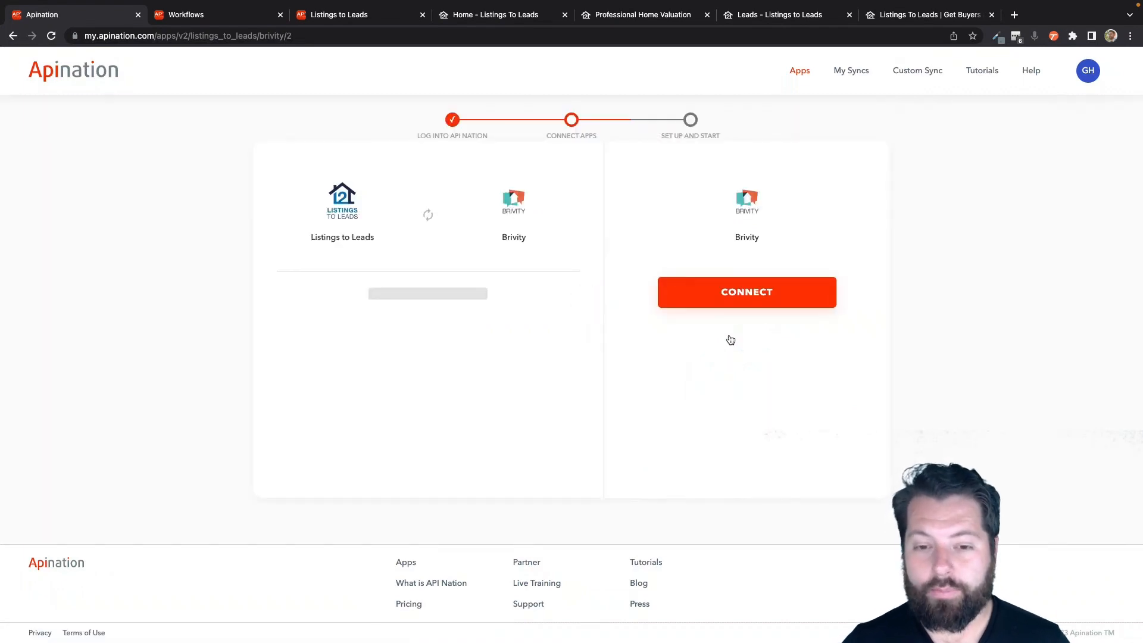
pyautogui.click(747, 300)
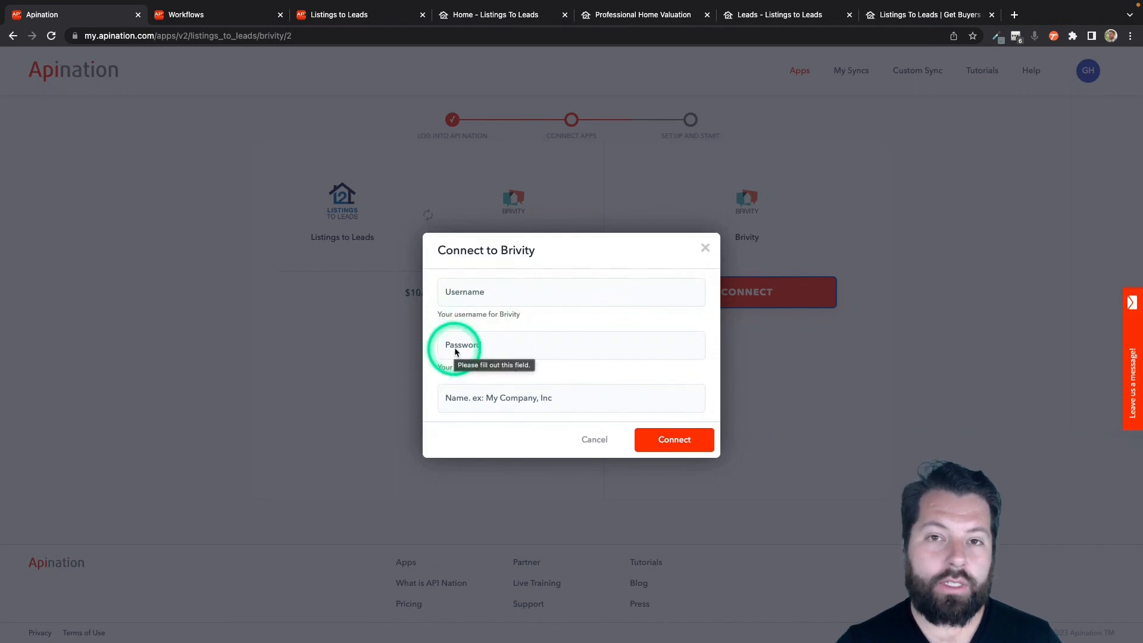
# Connect Brivity with a connection name plus the account's username and password.
pyautogui.click(461, 402)
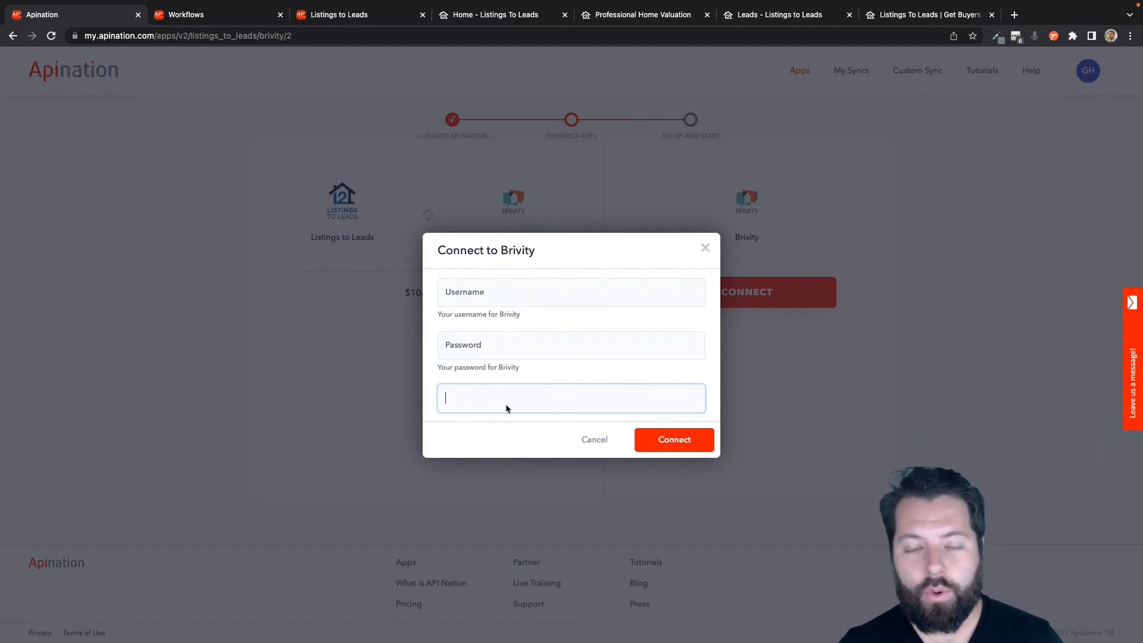
pyautogui.write('Gabe')
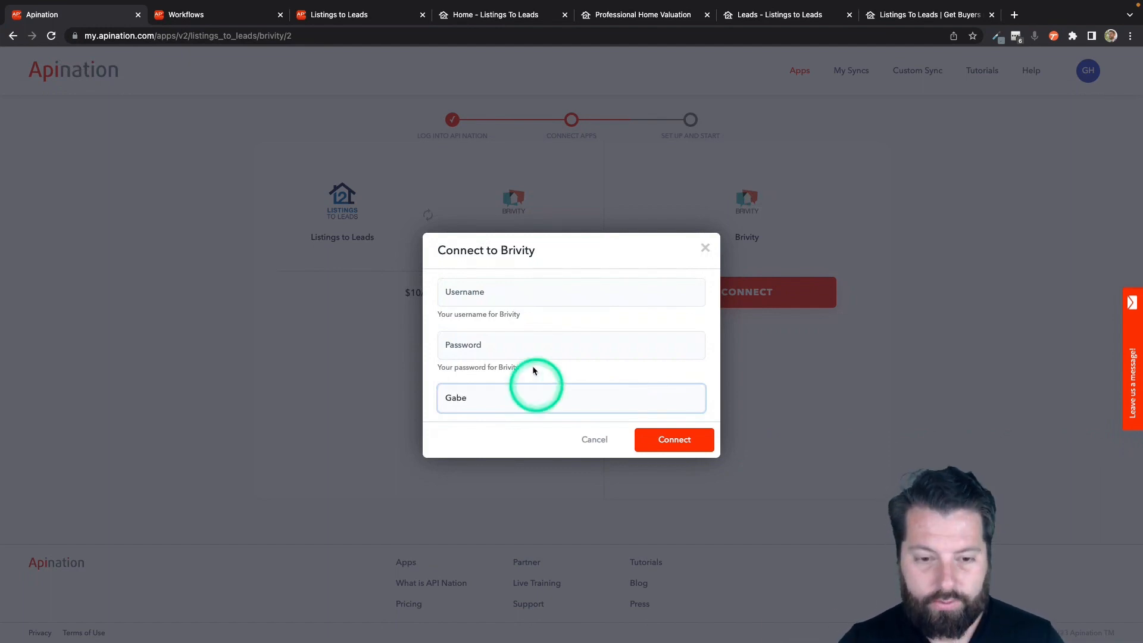
pyautogui.click(489, 292)
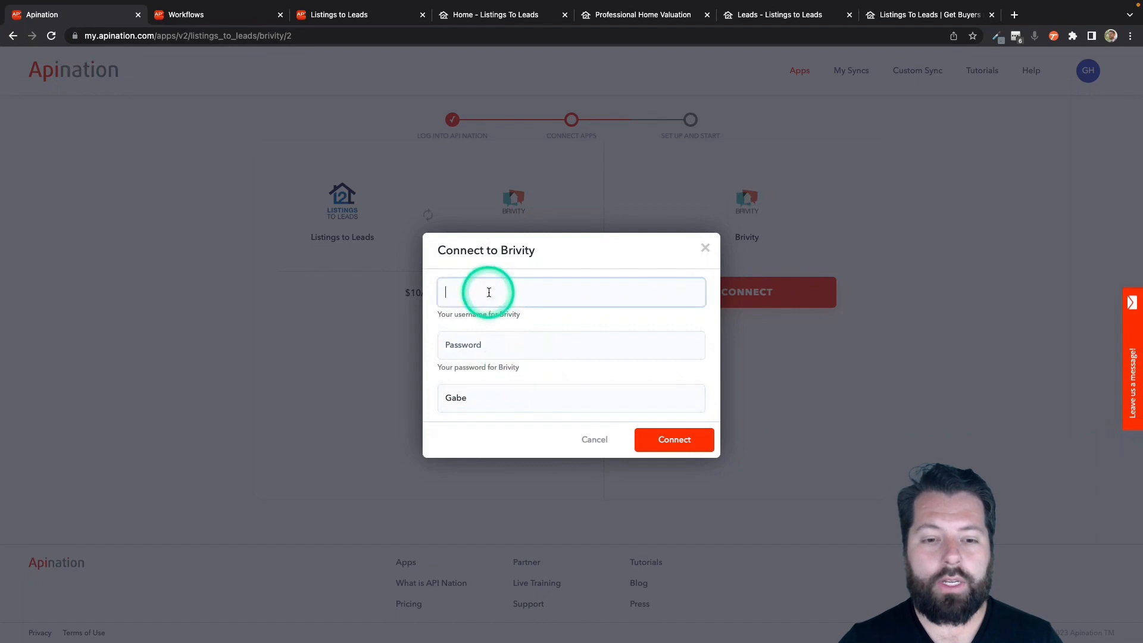
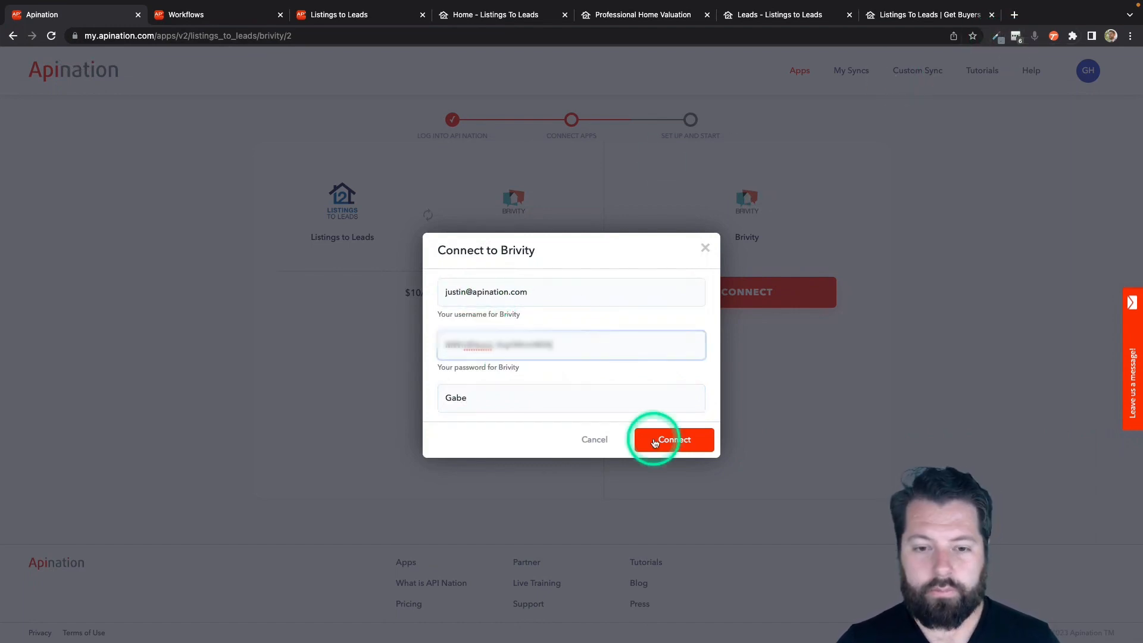
pyautogui.click(654, 441)
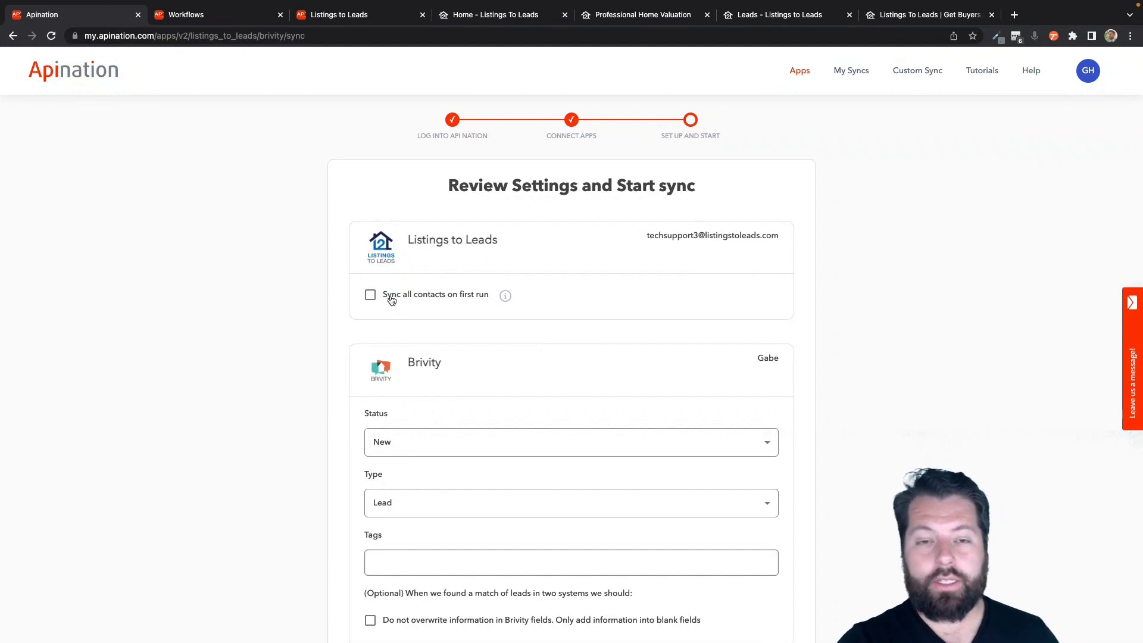
# Leave 'Sync all contacts on first run' off and set lead Status New, Type Lead.
pyautogui.click(392, 300)
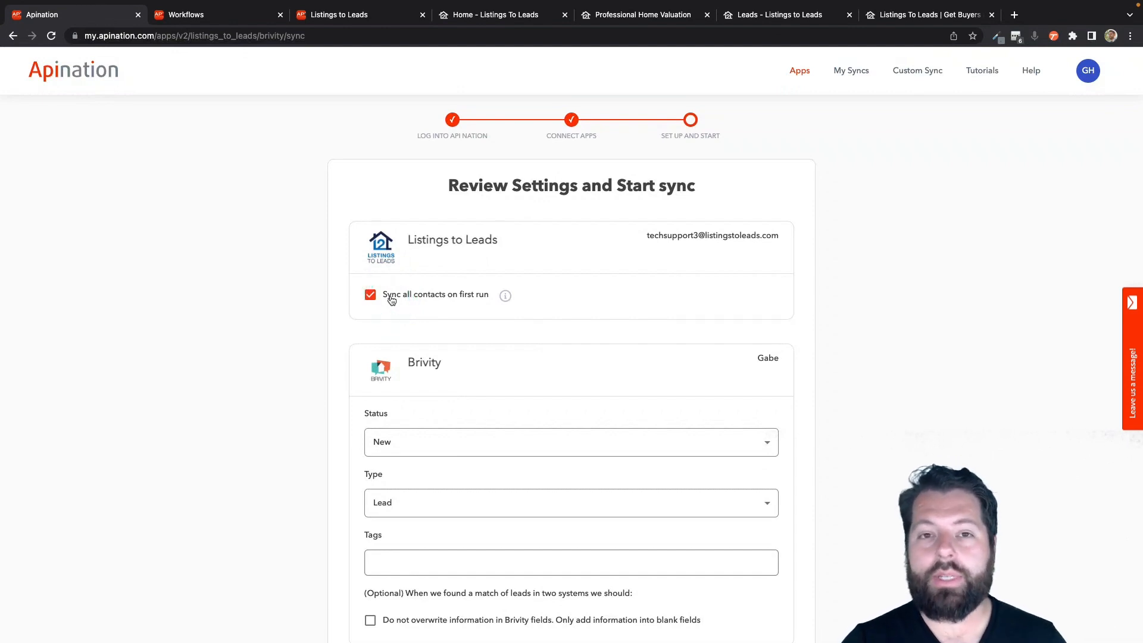
pyautogui.click(392, 301)
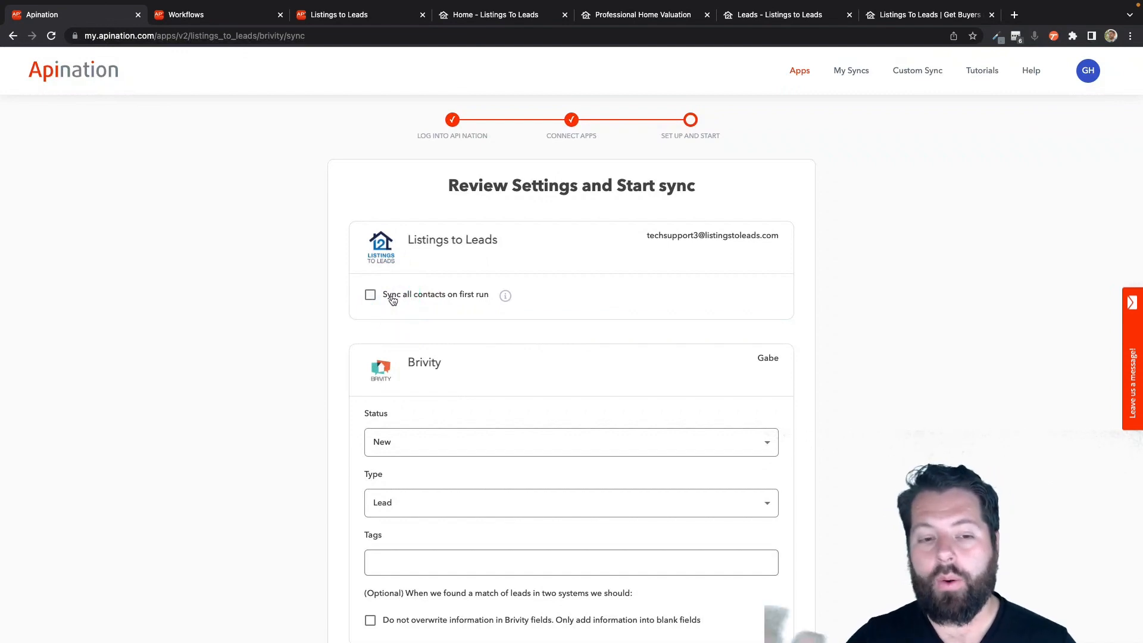
pyautogui.scroll(-3, 495, 392)
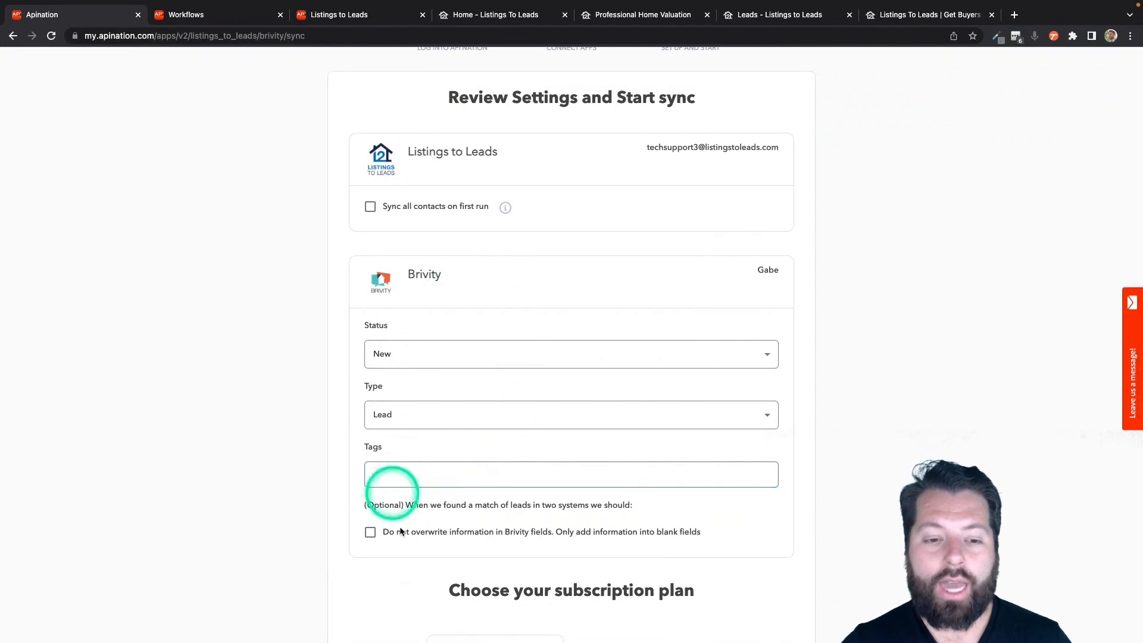
pyautogui.scroll(-2, 412, 551)
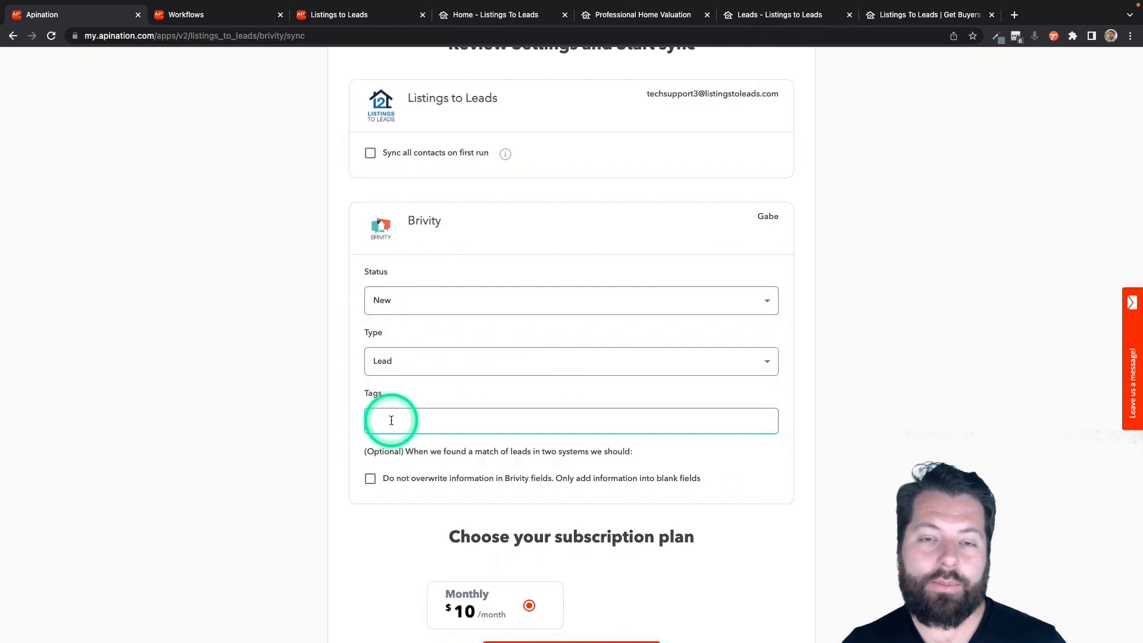
pyautogui.click(434, 308)
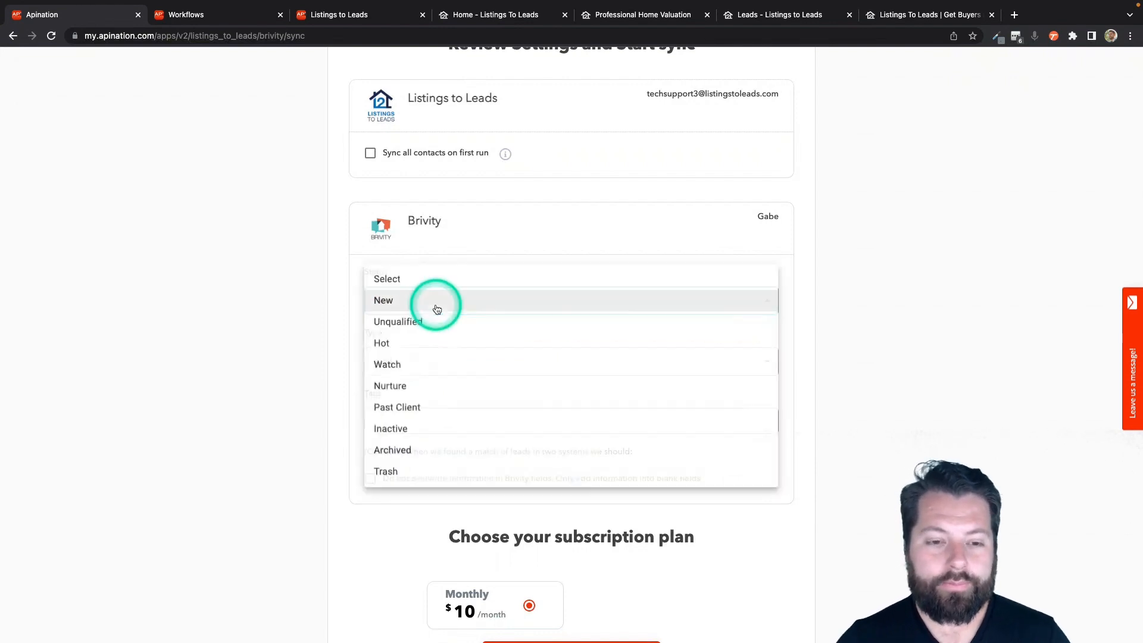
pyautogui.click(387, 303)
pyautogui.click(366, 359)
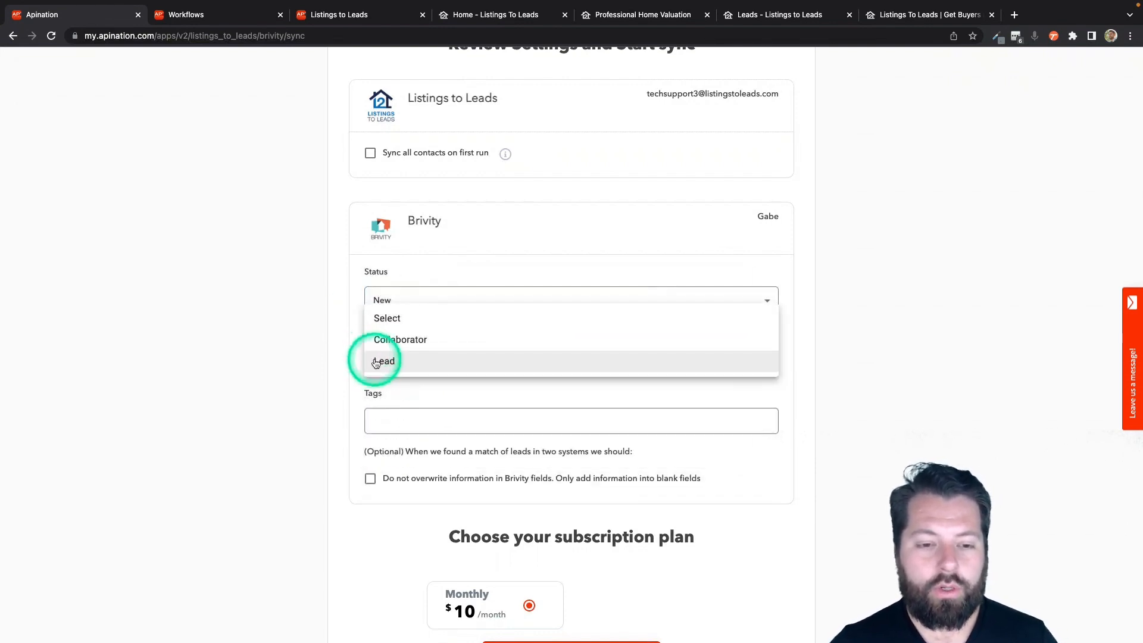
pyautogui.click(385, 360)
# Subscribe to the Monthly $10/month plan to create the sync.
pyautogui.scroll(-1, 383, 416)
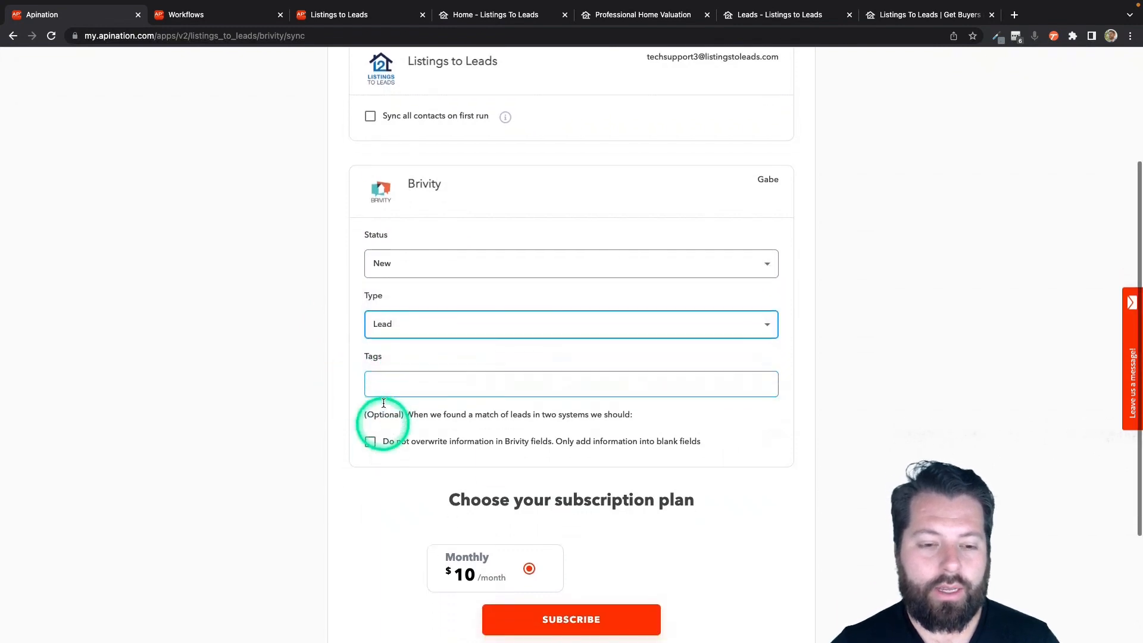
pyautogui.scroll(-3, 384, 404)
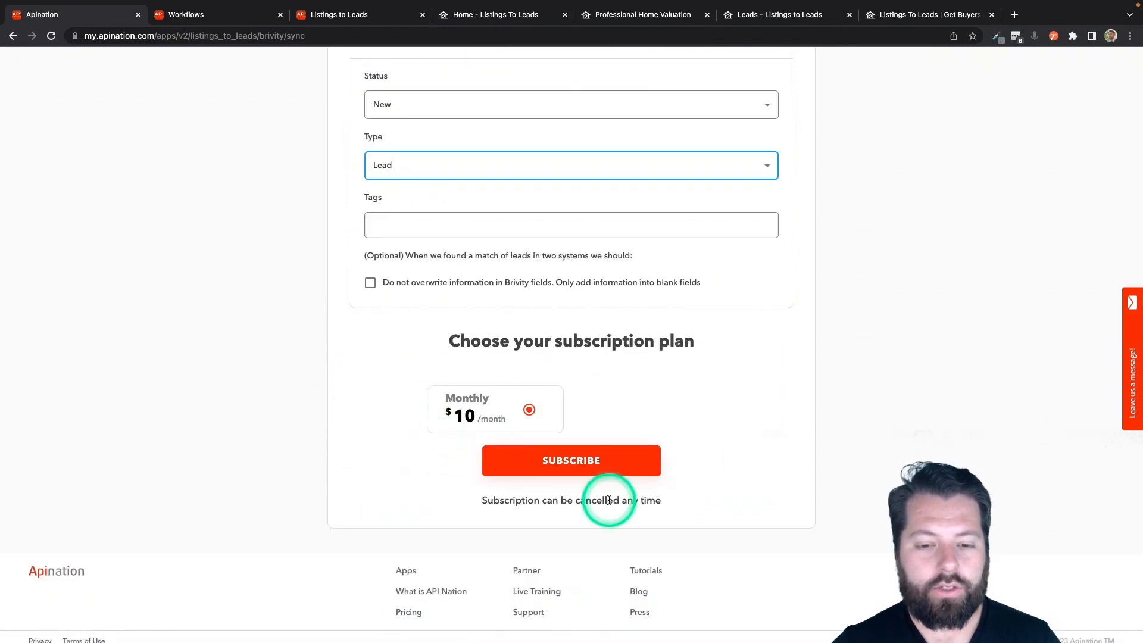
pyautogui.click(605, 467)
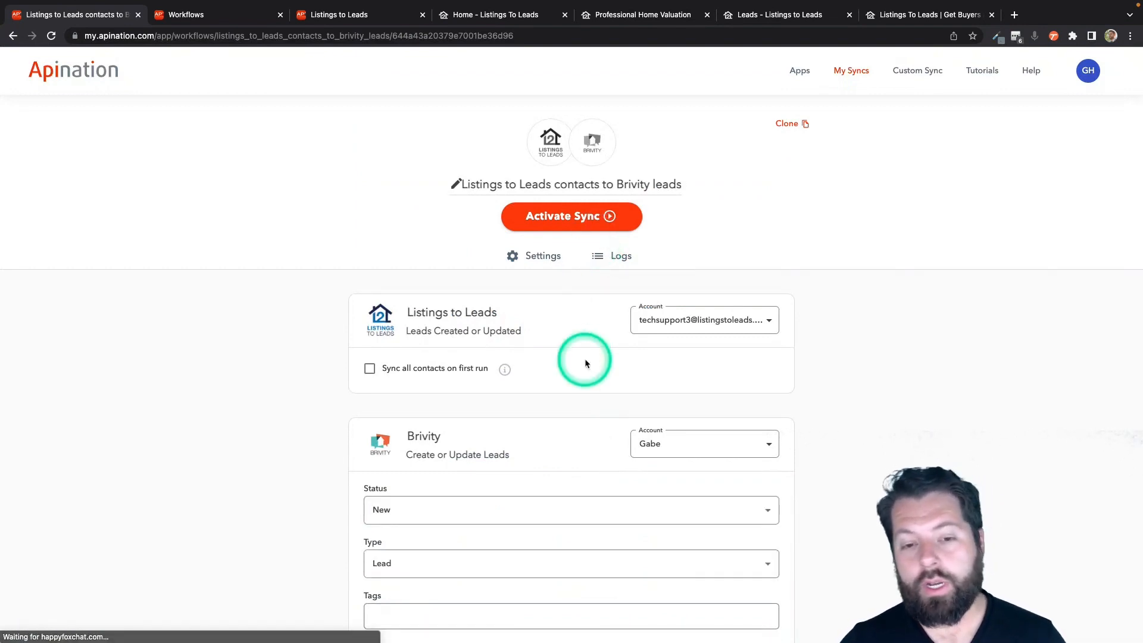
# Tick 'Do not overwrite information in Brivity fields' and open the Filter field list.
pyautogui.scroll(-3, 585, 358)
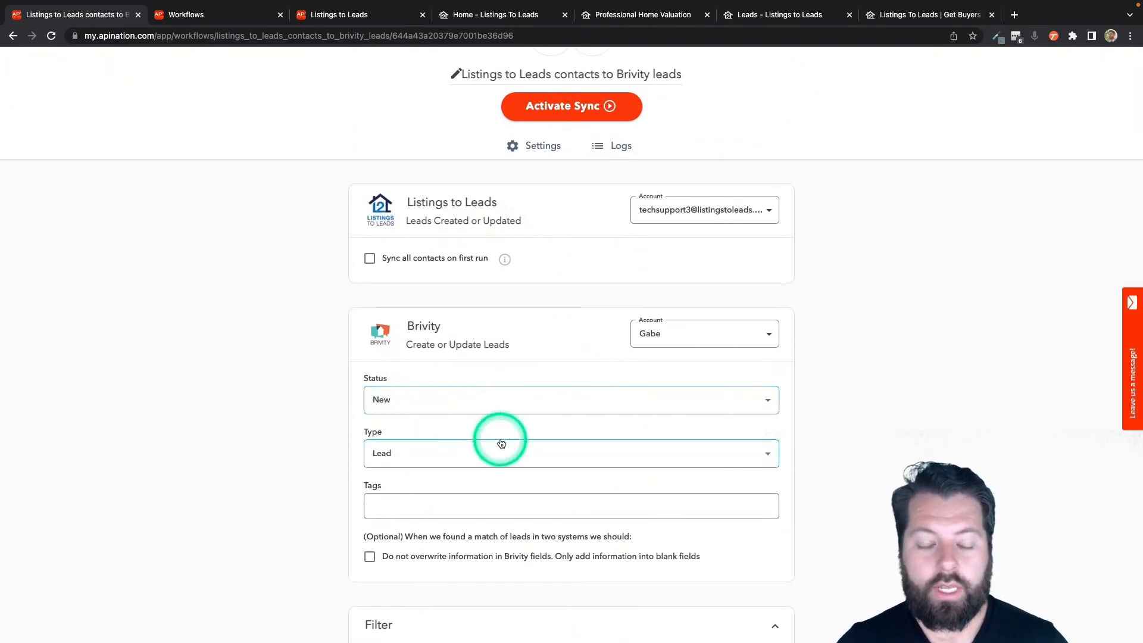
pyautogui.scroll(-5, 500, 441)
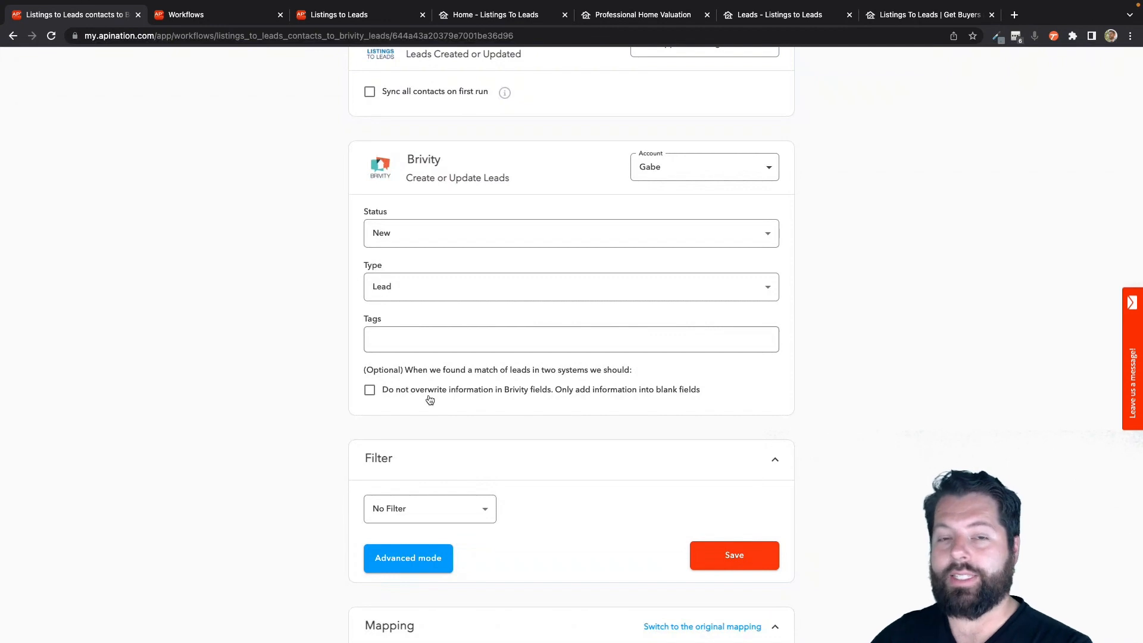
pyautogui.click(430, 400)
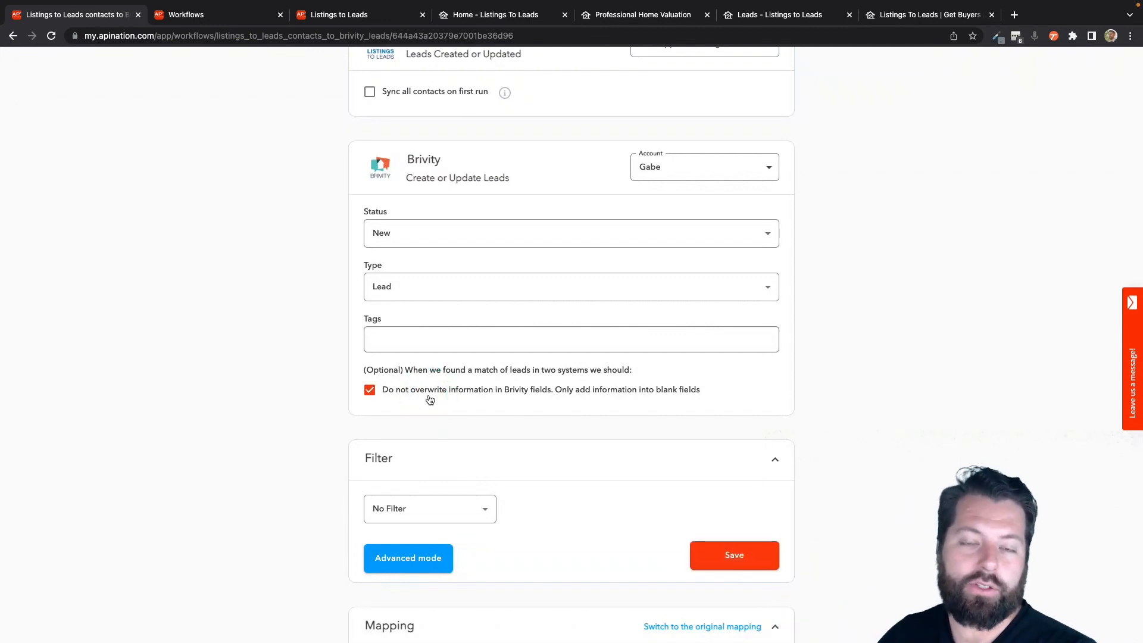
pyautogui.click(427, 393)
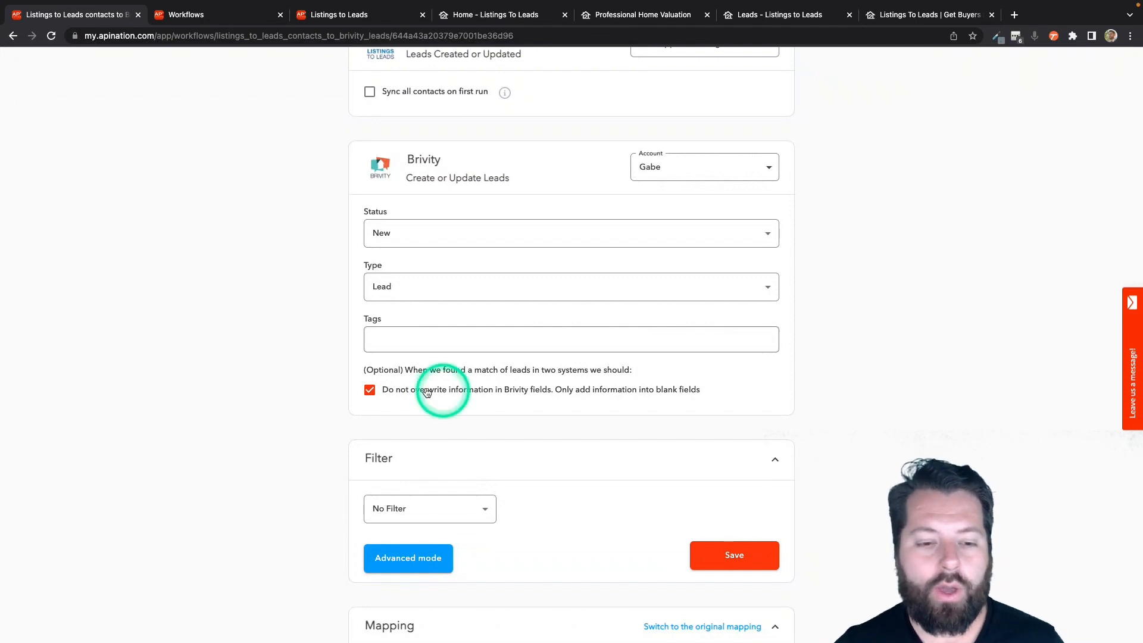
pyautogui.scroll(-5, 540, 338)
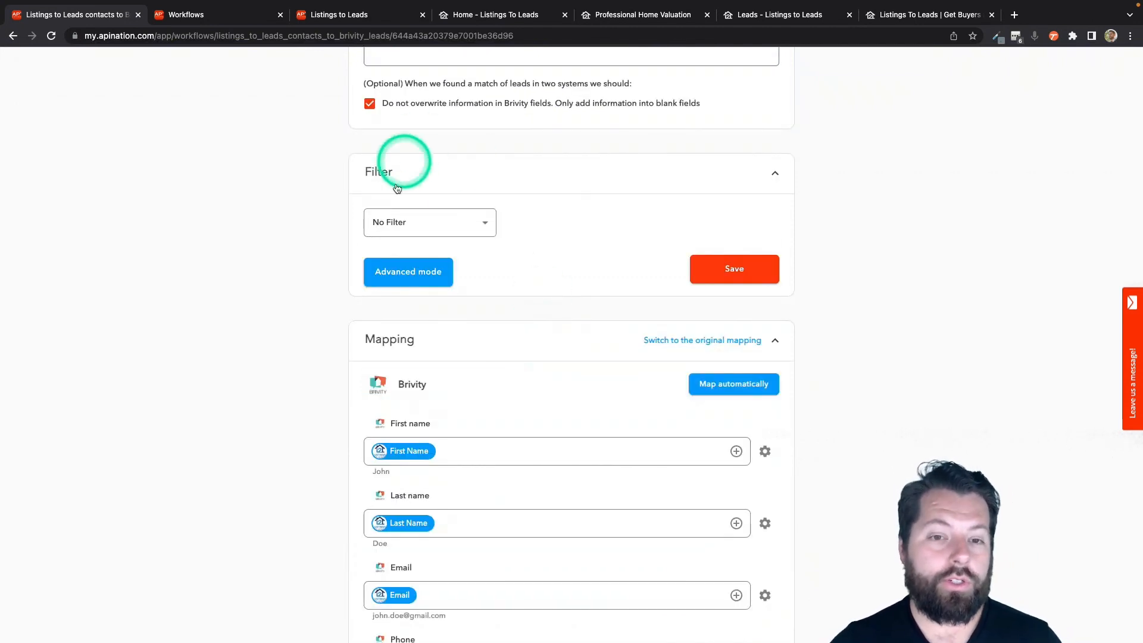
pyautogui.click(483, 224)
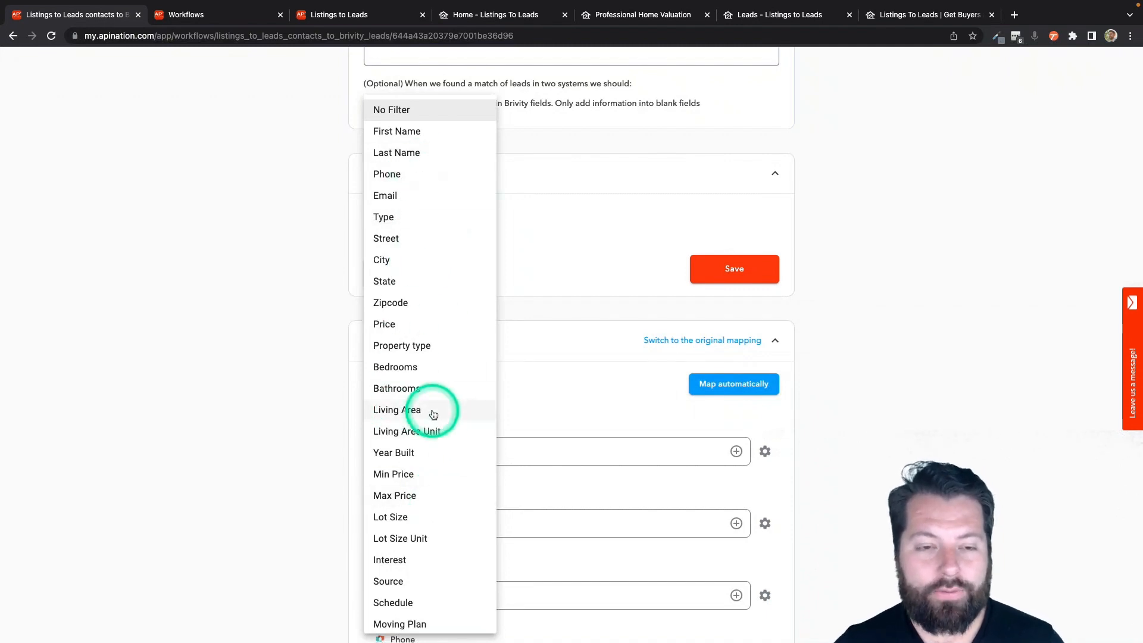
# Try a Tags contains 'briv' filter, then switch it to Email is not empty.
pyautogui.scroll(-1, 434, 410)
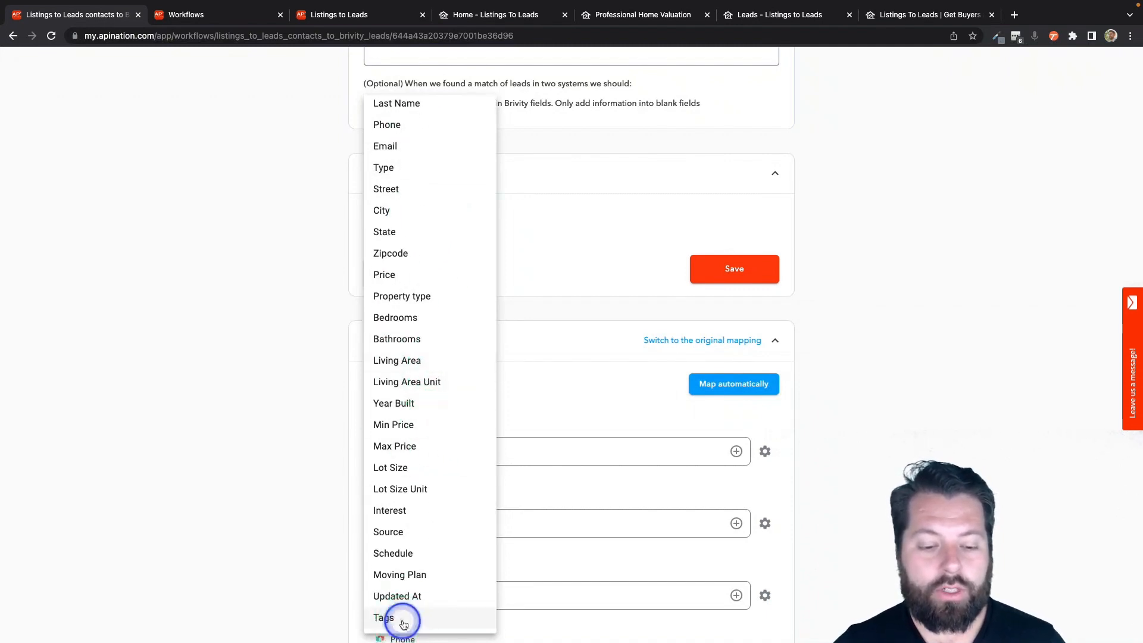
pyautogui.click(396, 620)
pyautogui.click(575, 222)
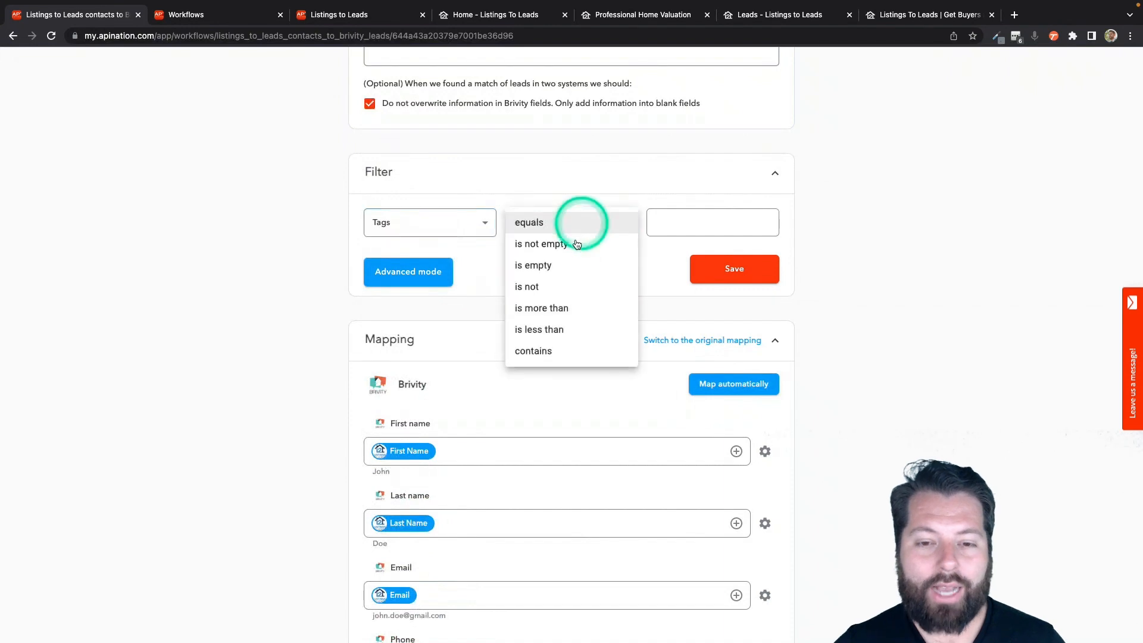
pyautogui.click(539, 348)
pyautogui.click(692, 224)
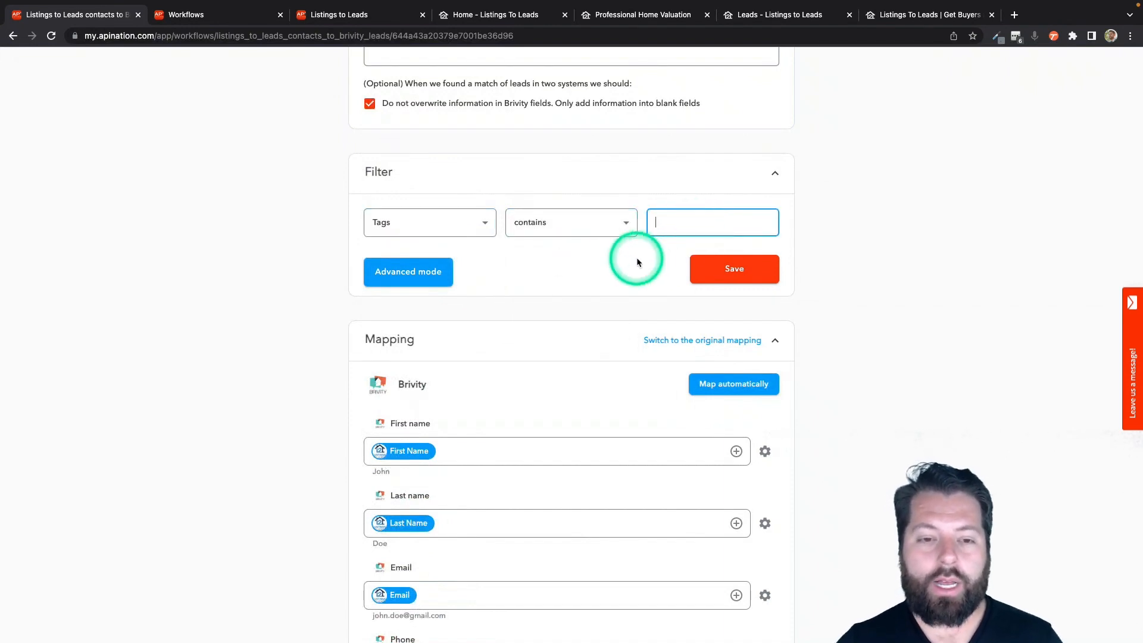
pyautogui.write('brivity')
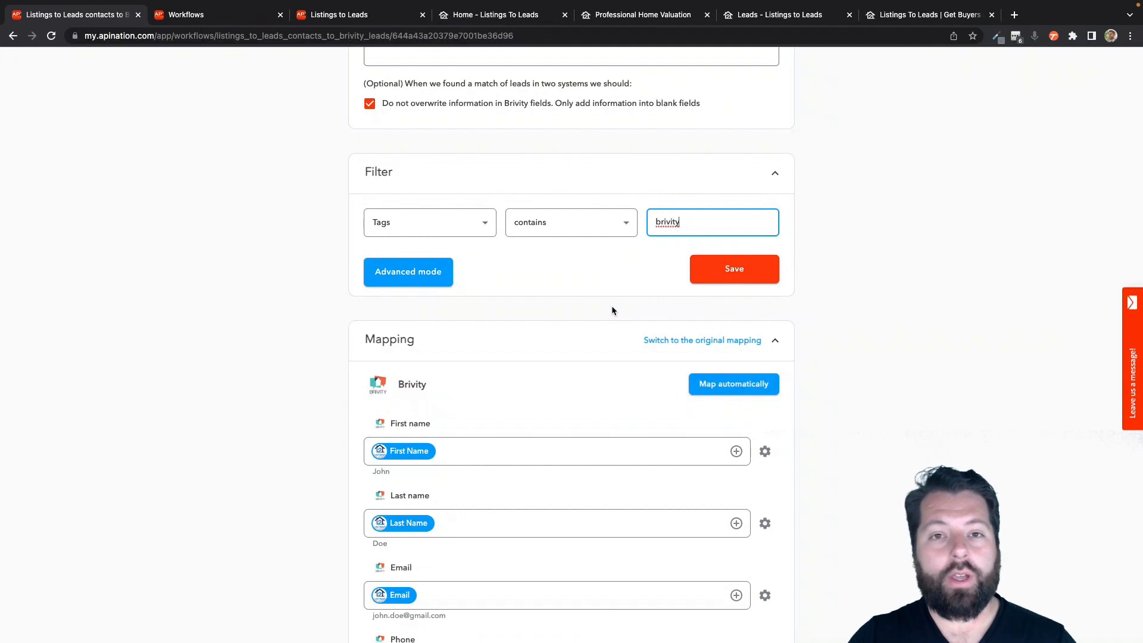
pyautogui.click(492, 221)
pyautogui.scroll(2, 424, 300)
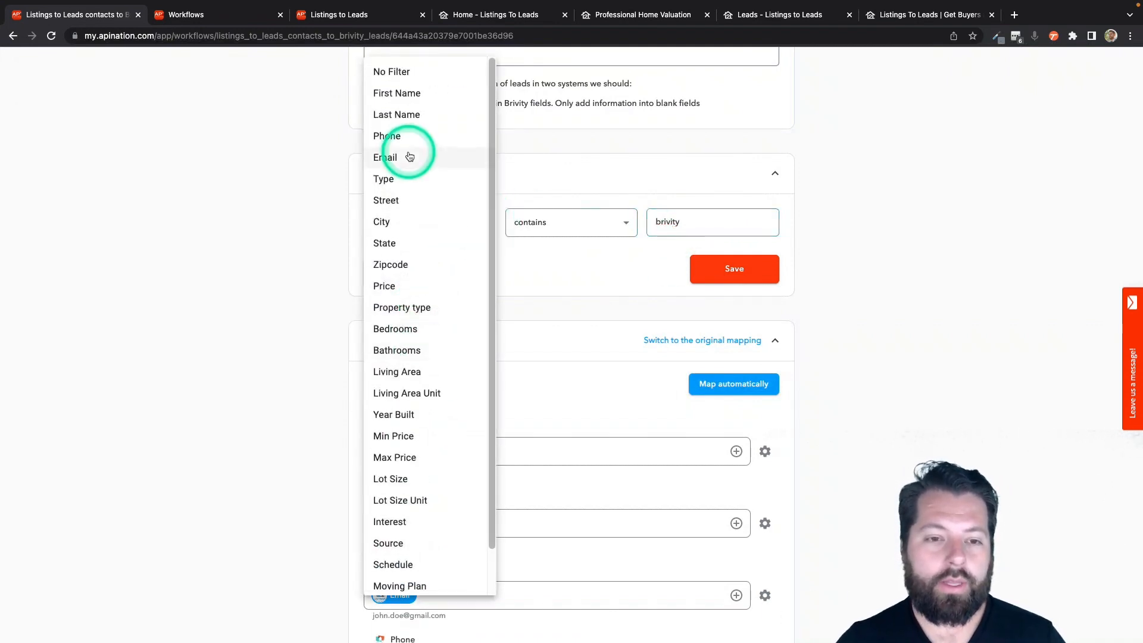
pyautogui.click(408, 156)
pyautogui.click(614, 235)
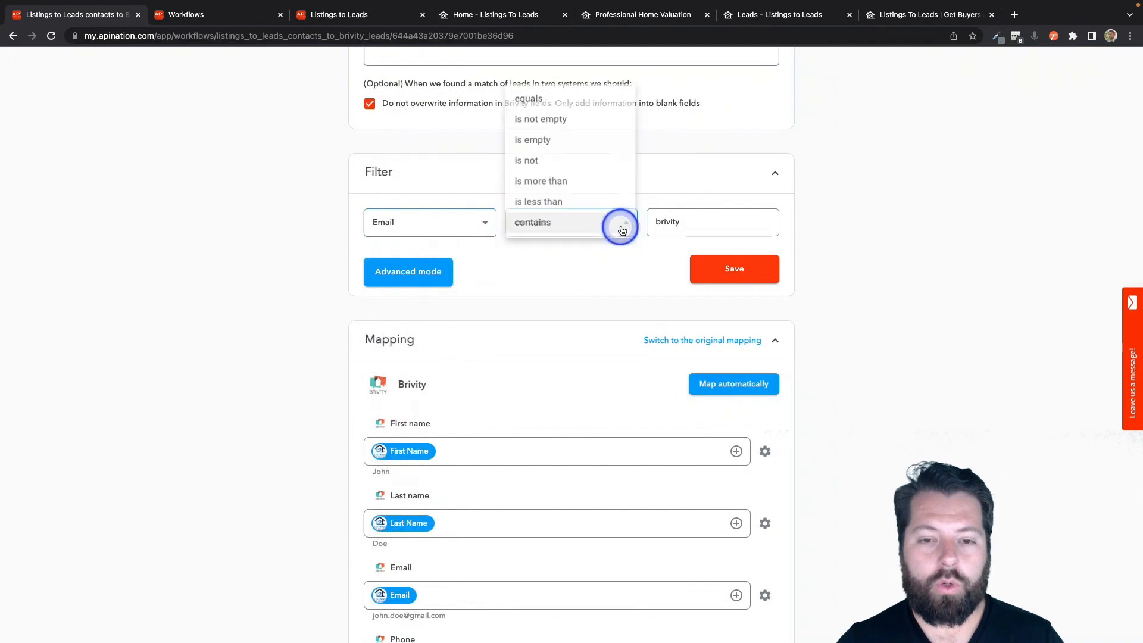
pyautogui.click(594, 127)
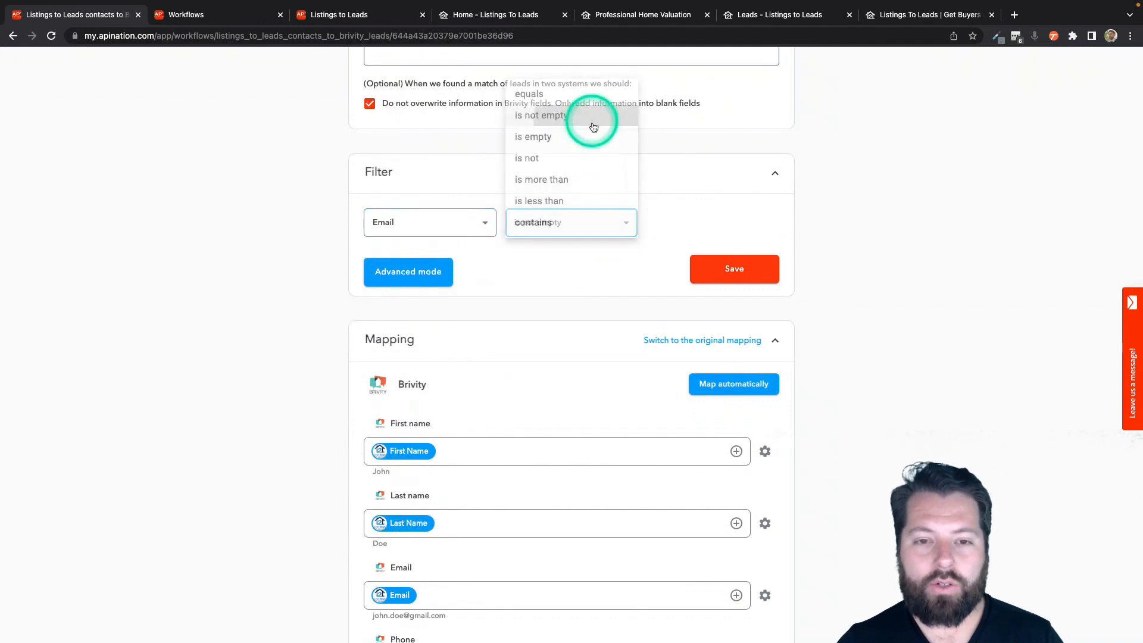
# Change the filter to Type contains 'buyer' and save the sync.
pyautogui.click(452, 228)
pyautogui.click(411, 217)
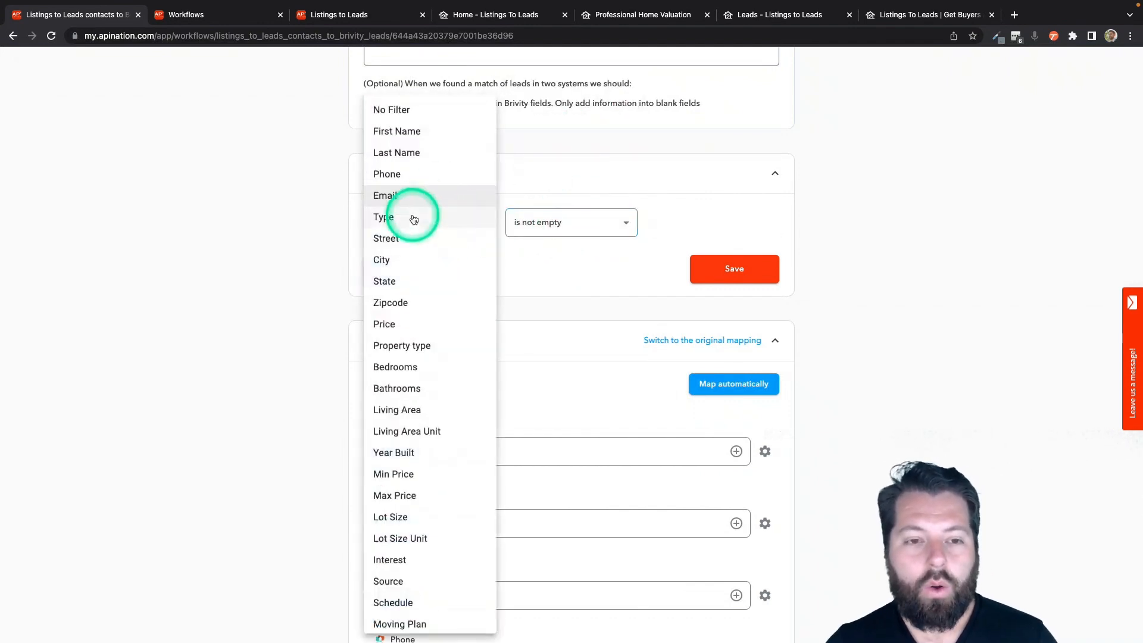
pyautogui.click(543, 228)
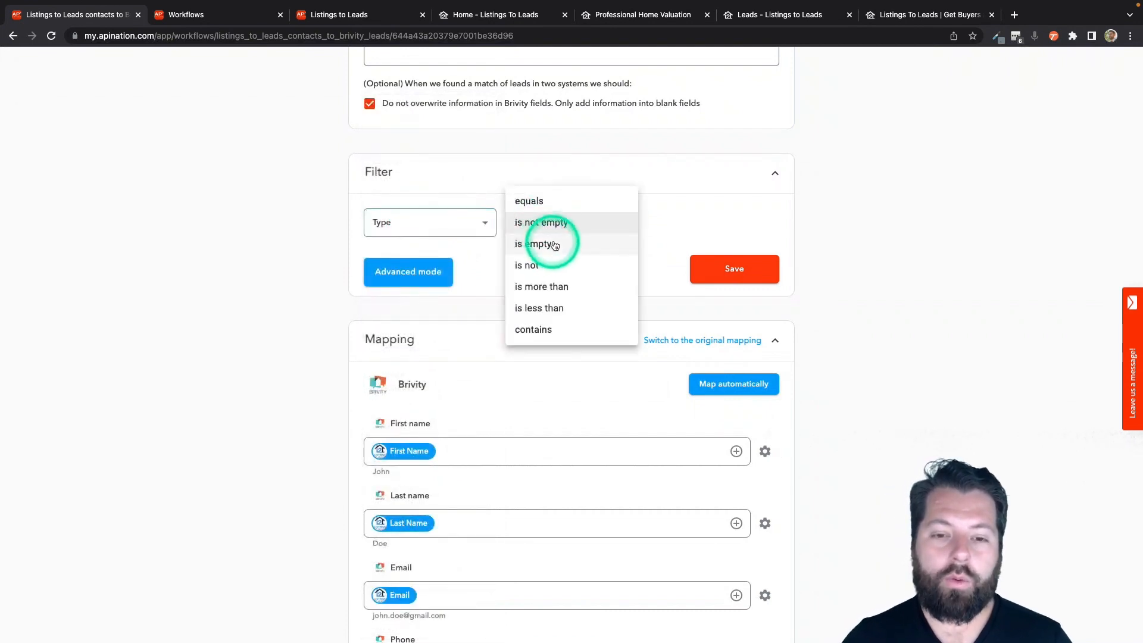
pyautogui.click(536, 331)
pyautogui.doubleClick(693, 220)
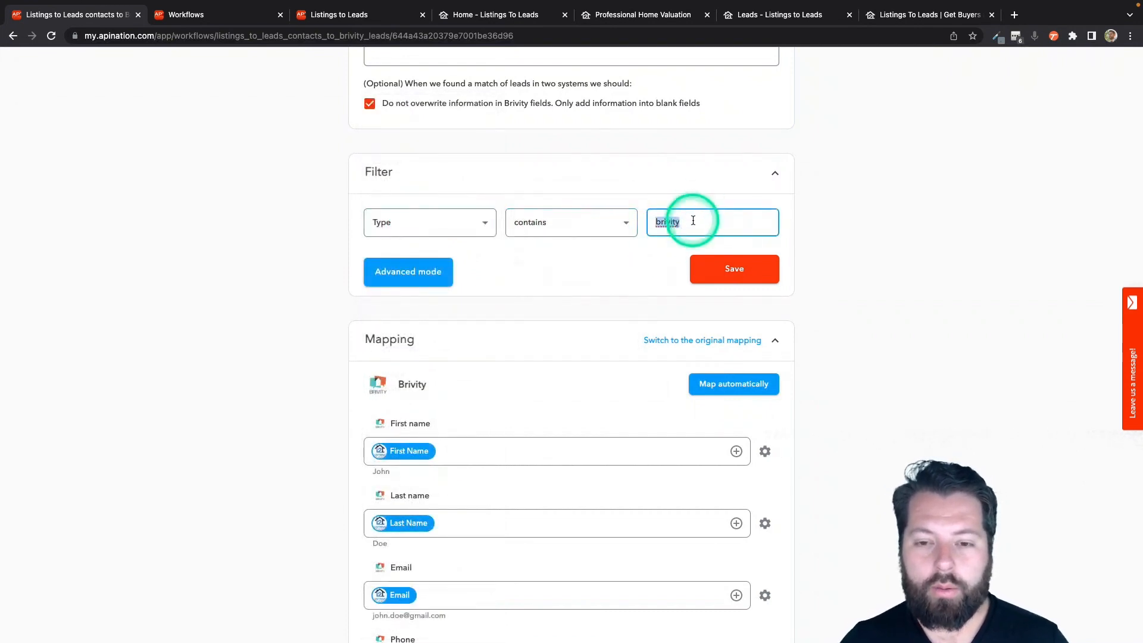
pyautogui.write('buyer')
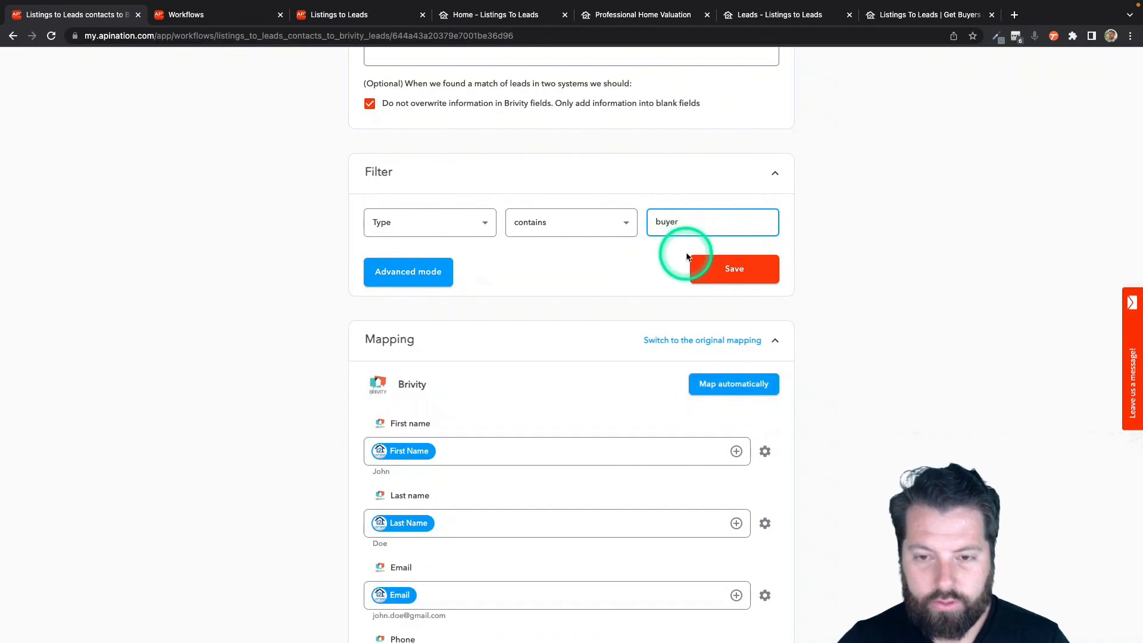
pyautogui.click(727, 271)
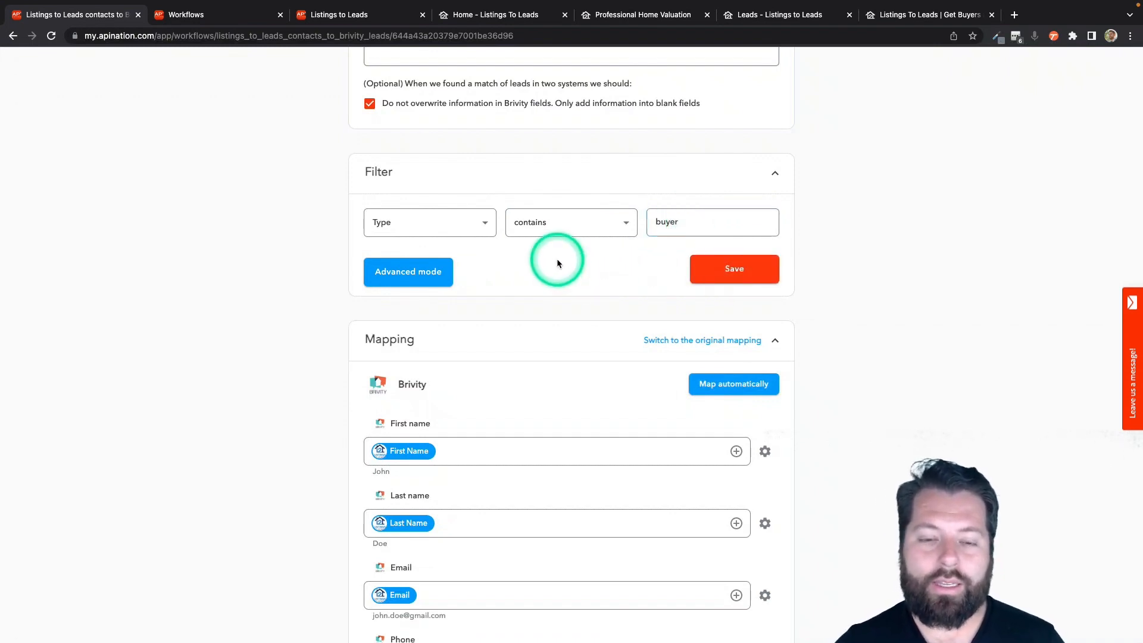
pyautogui.scroll(-2, 562, 341)
# Map the Listings to Leads Phone value into Brivity's Other Phone field.
pyautogui.scroll(-2, 562, 341)
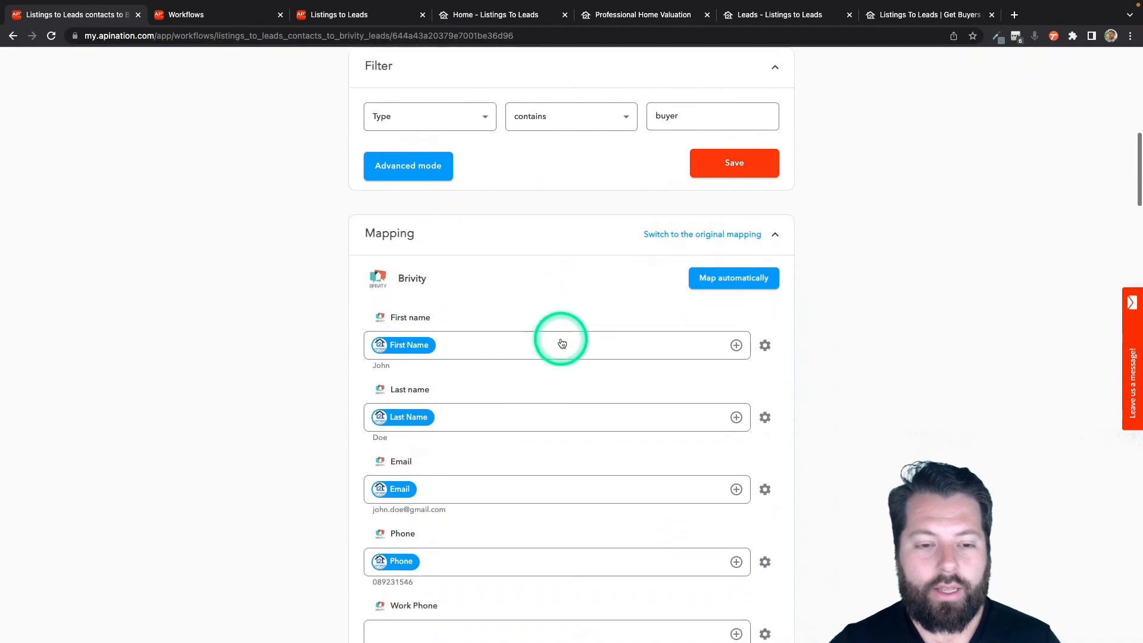
pyautogui.click(475, 319)
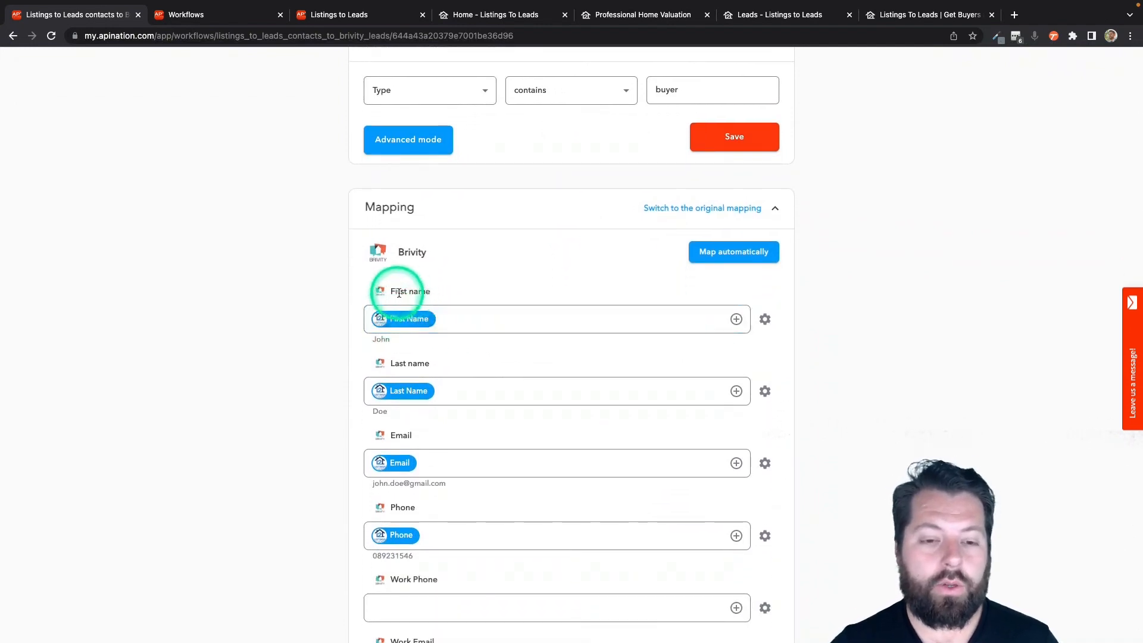
pyautogui.scroll(-5, 424, 395)
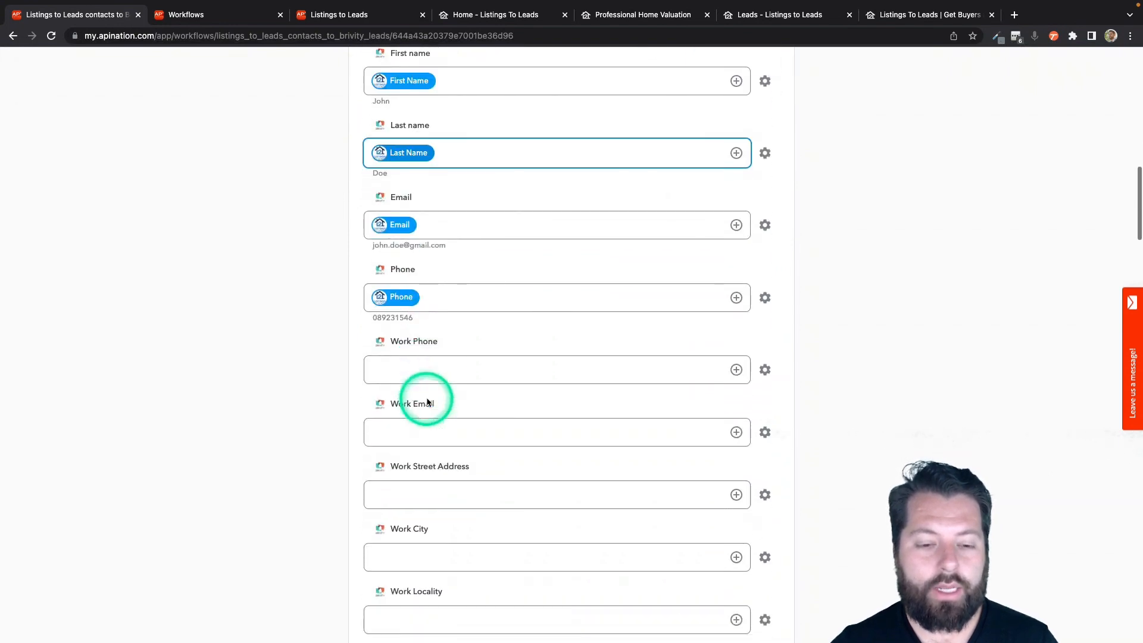
pyautogui.scroll(-9, 431, 342)
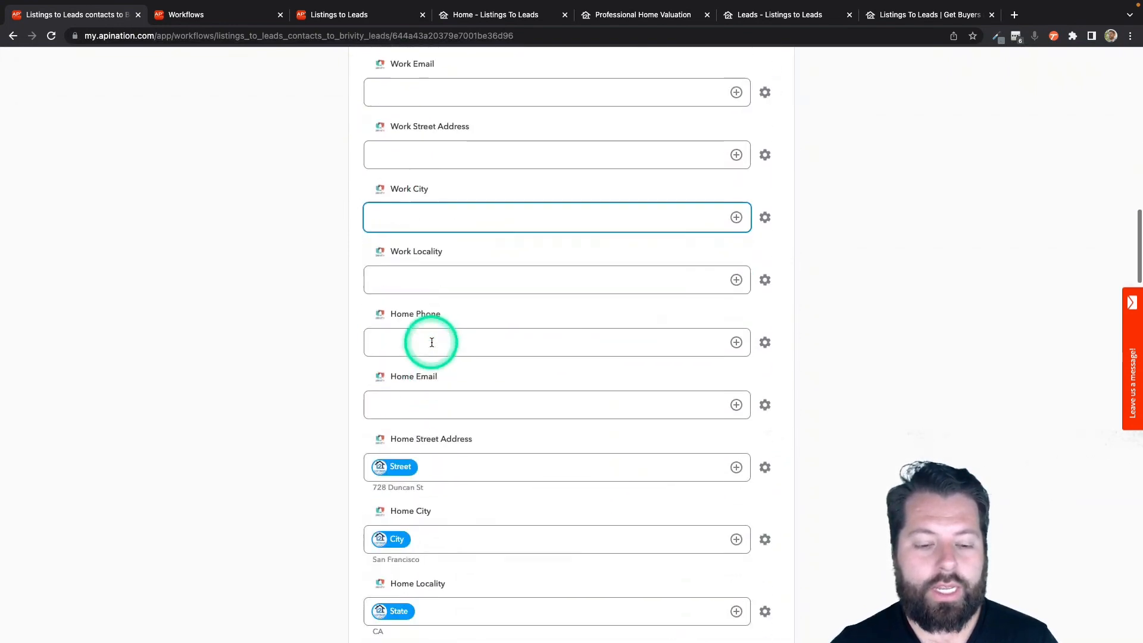
pyautogui.scroll(-9, 431, 344)
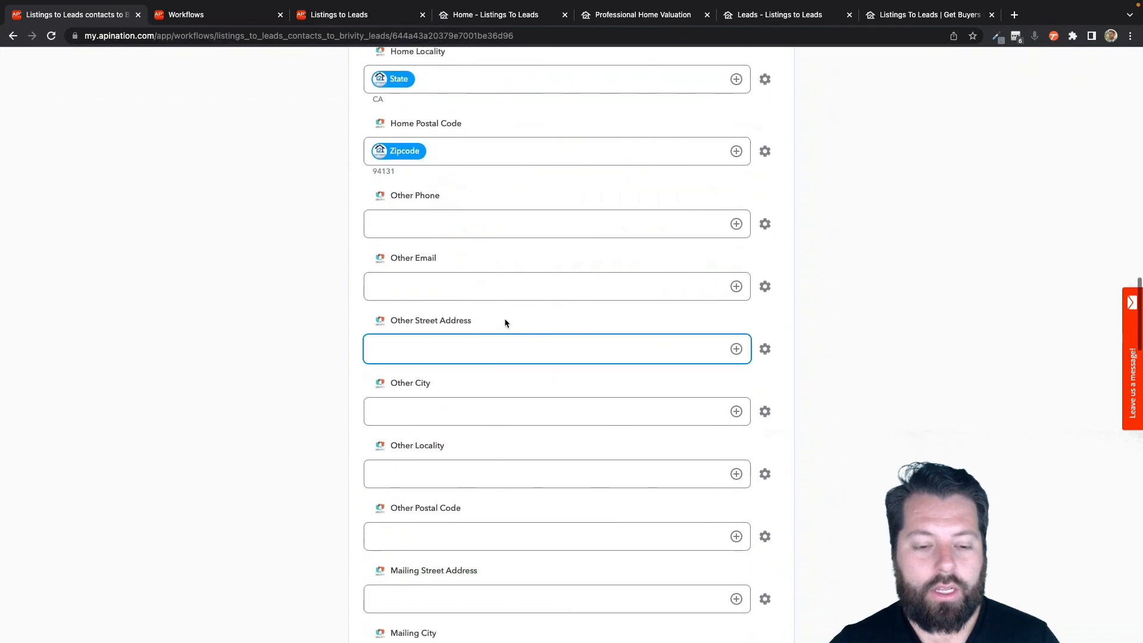
pyautogui.click(736, 224)
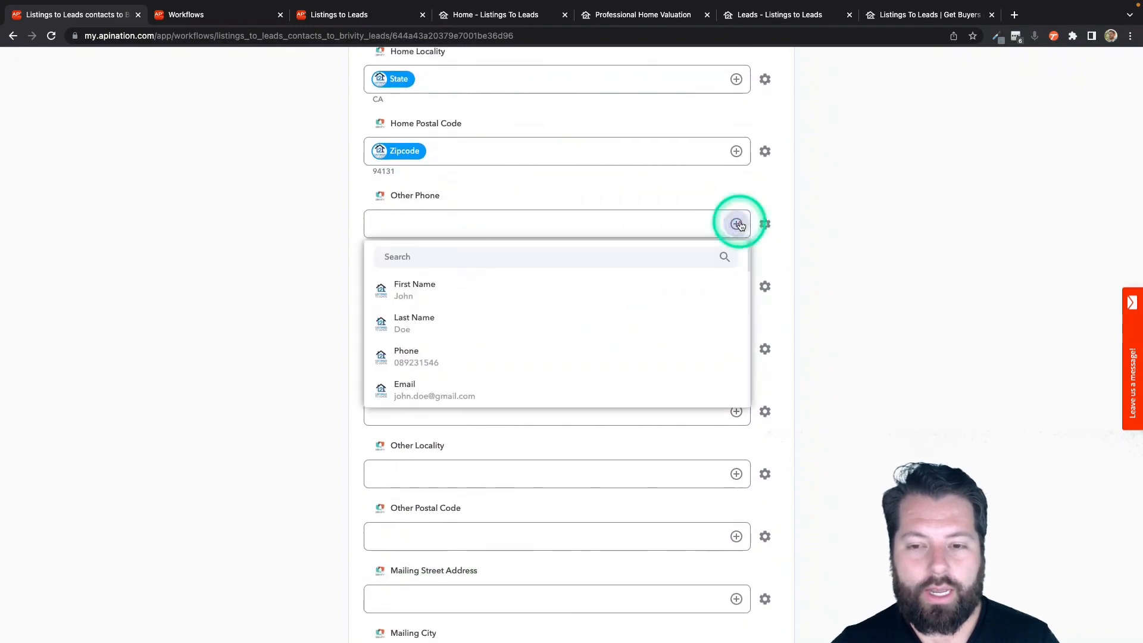
pyautogui.click(570, 260)
pyautogui.write('pho')
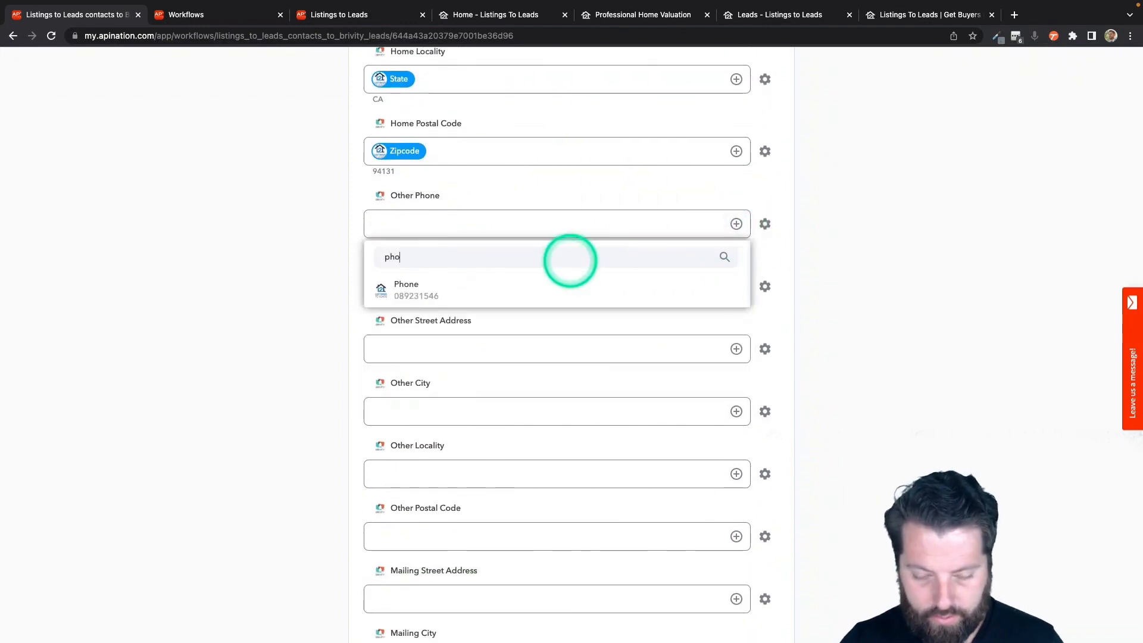
pyautogui.click(506, 285)
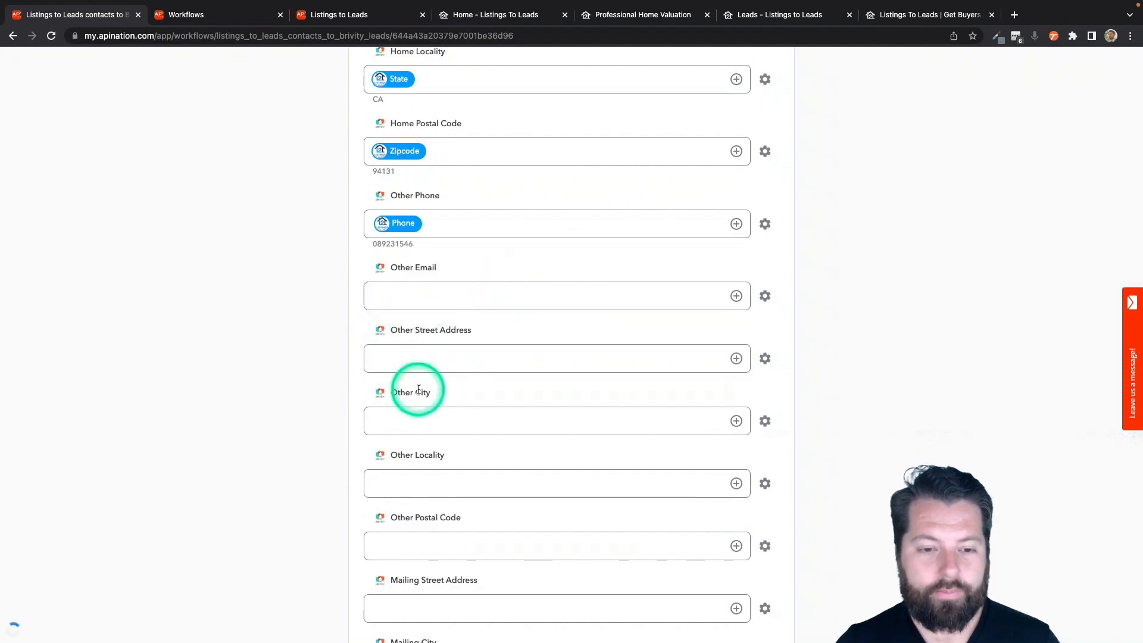
# Move down to the Tags and Source mappings in the field list.
pyautogui.scroll(-3, 417, 388)
pyautogui.scroll(-10, 418, 390)
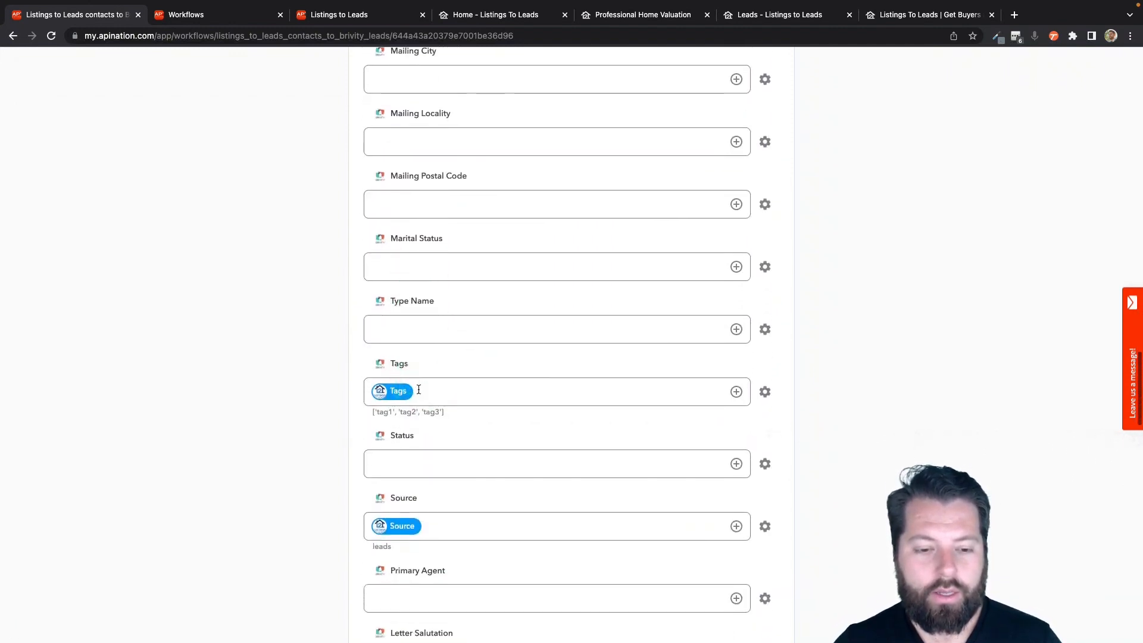
pyautogui.scroll(-1, 418, 390)
pyautogui.click(419, 391)
pyautogui.scroll(-1, 419, 391)
pyautogui.click(467, 343)
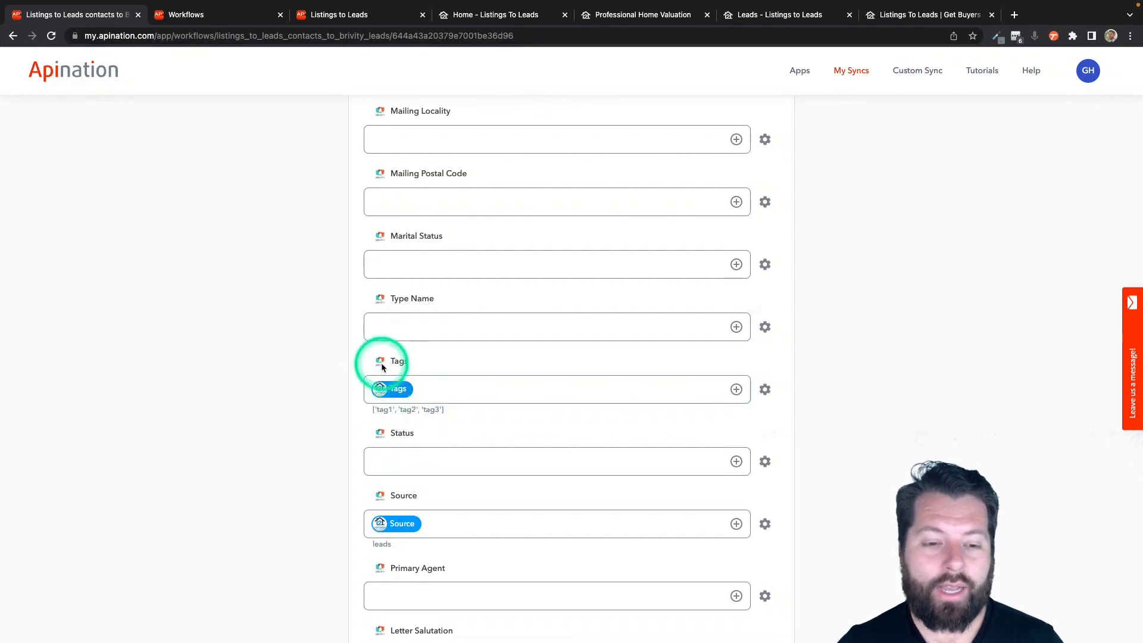
# Append ', L2LBuyer' after the mapped Tags value in the Tags field.
pyautogui.click(427, 389)
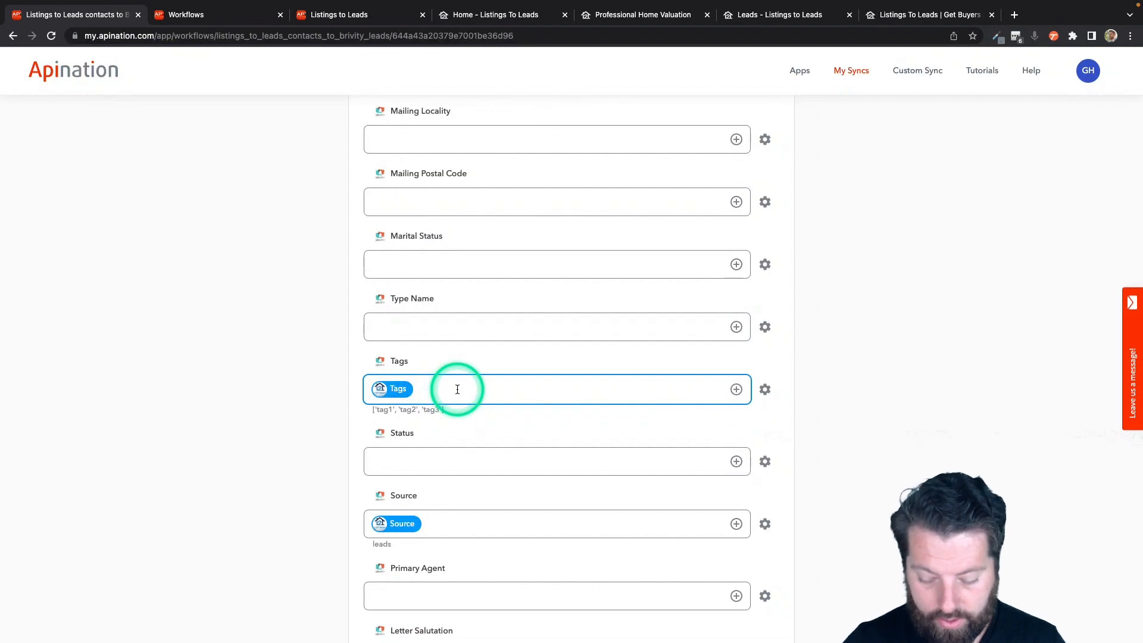
pyautogui.scroll(-1, 458, 390)
pyautogui.write(', L2LBuyer')
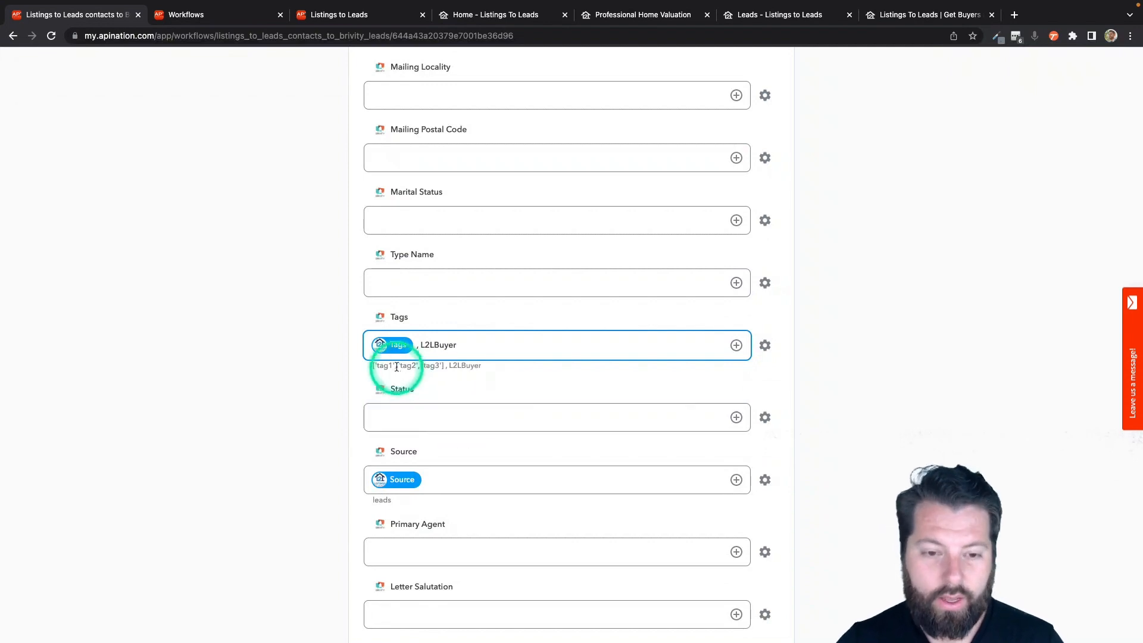
pyautogui.click(422, 346)
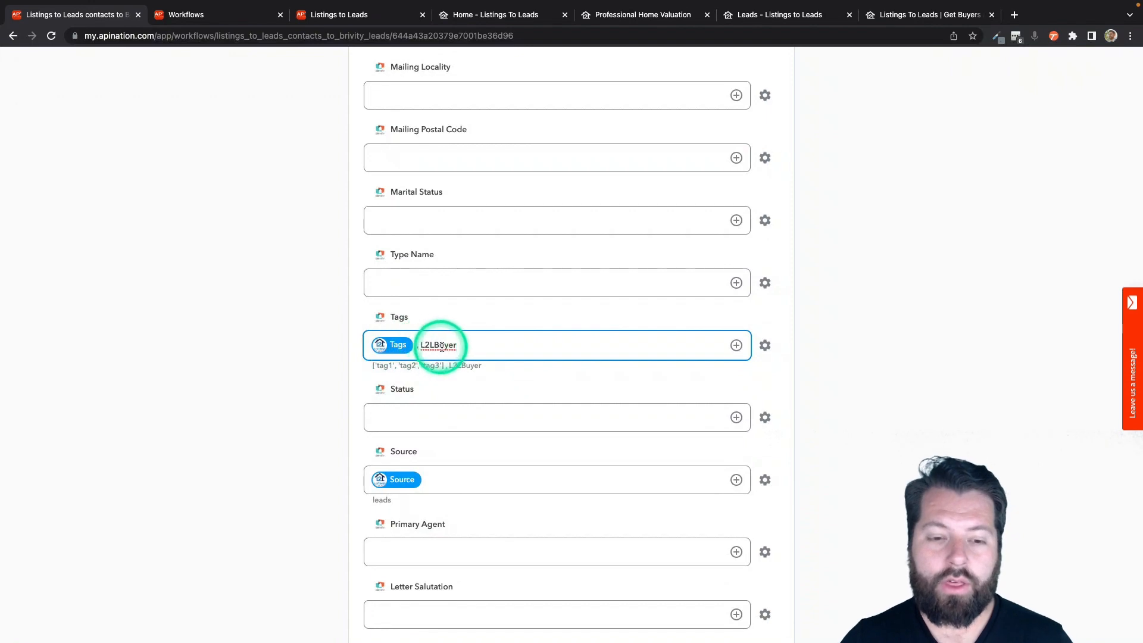
# Return to the top of the settings and activate the sync.
pyautogui.scroll(10, 556, 399)
pyautogui.scroll(20, 561, 404)
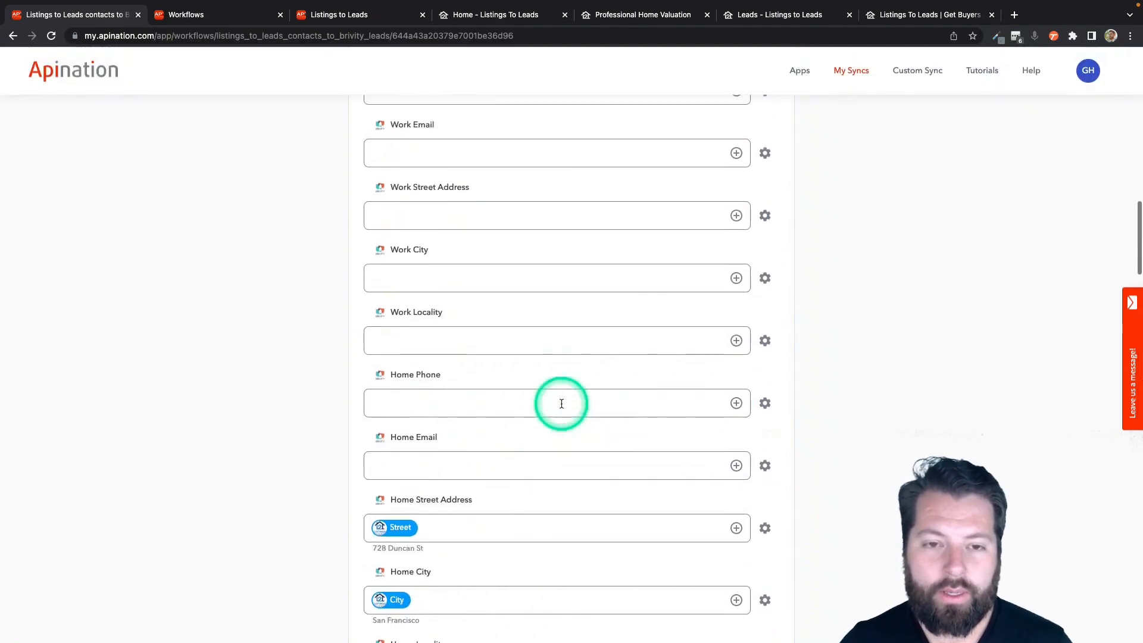
pyautogui.click(562, 220)
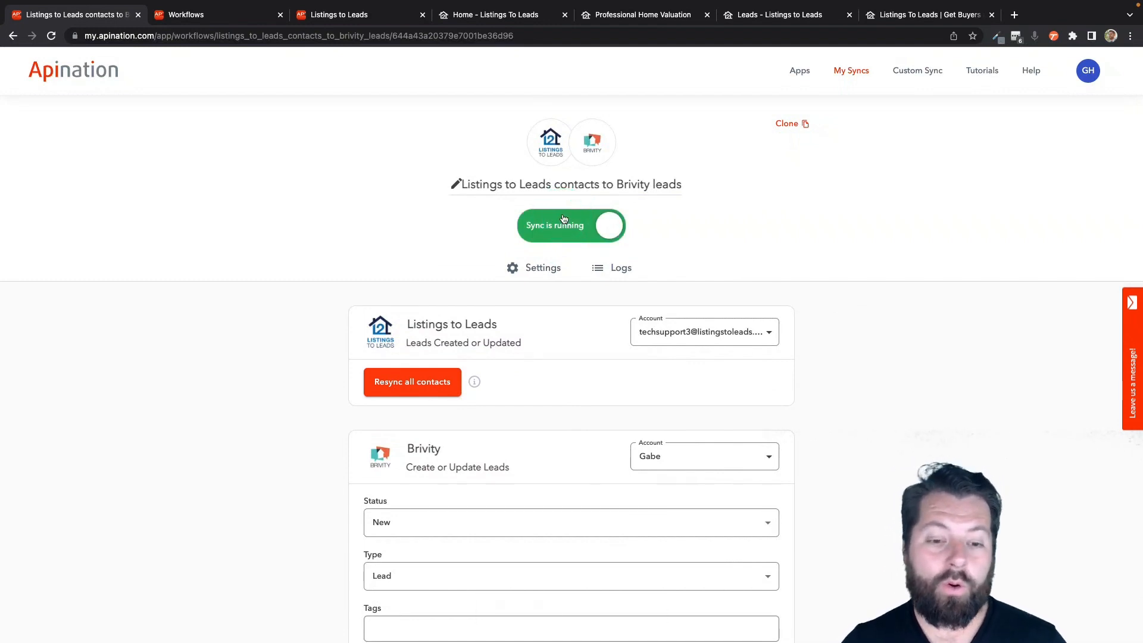
# Prefix the sync title with 'Buyer - ' and save the new name.
pyautogui.click(457, 184)
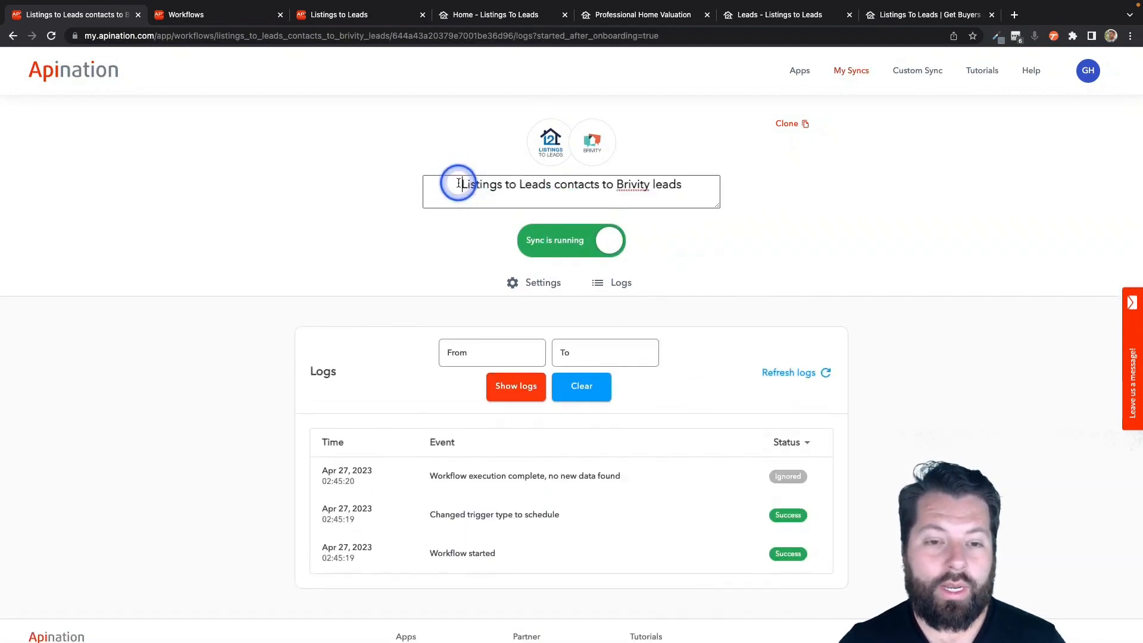
pyautogui.write('Buyer -')
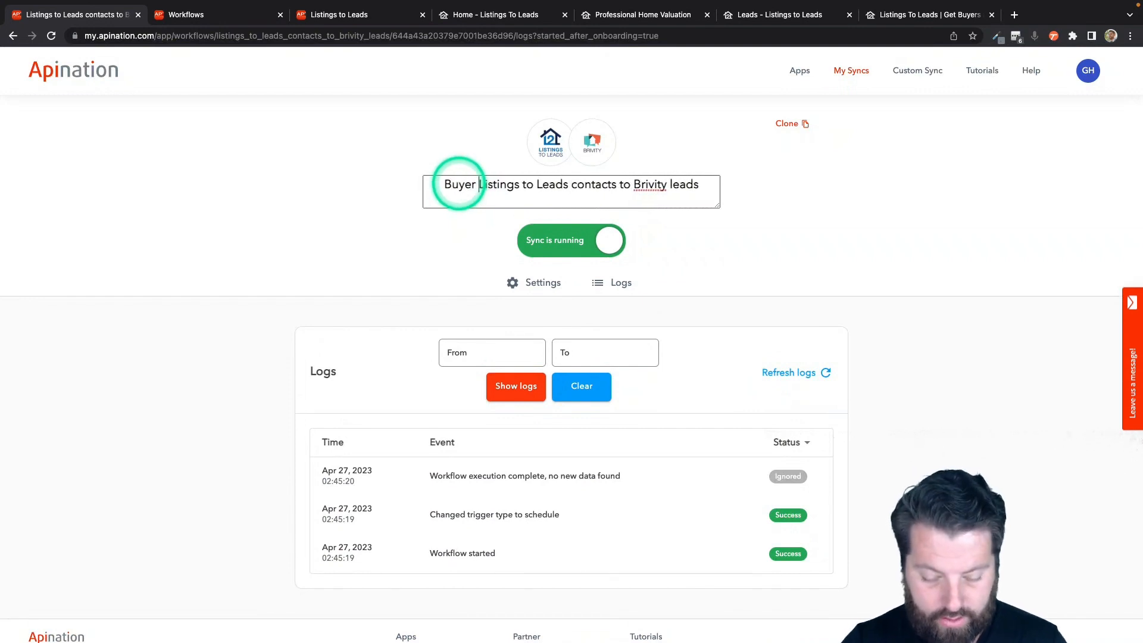
pyautogui.click(456, 302)
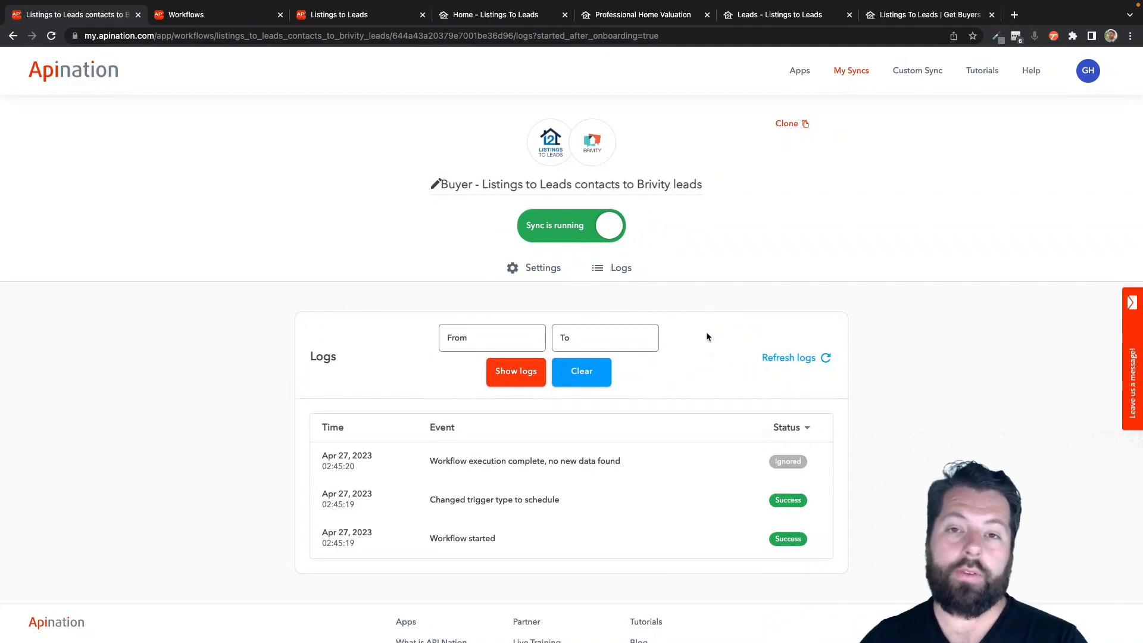
# Clone the Buyer sync and leave the copy's Brivity lead status at New.
pyautogui.click(798, 123)
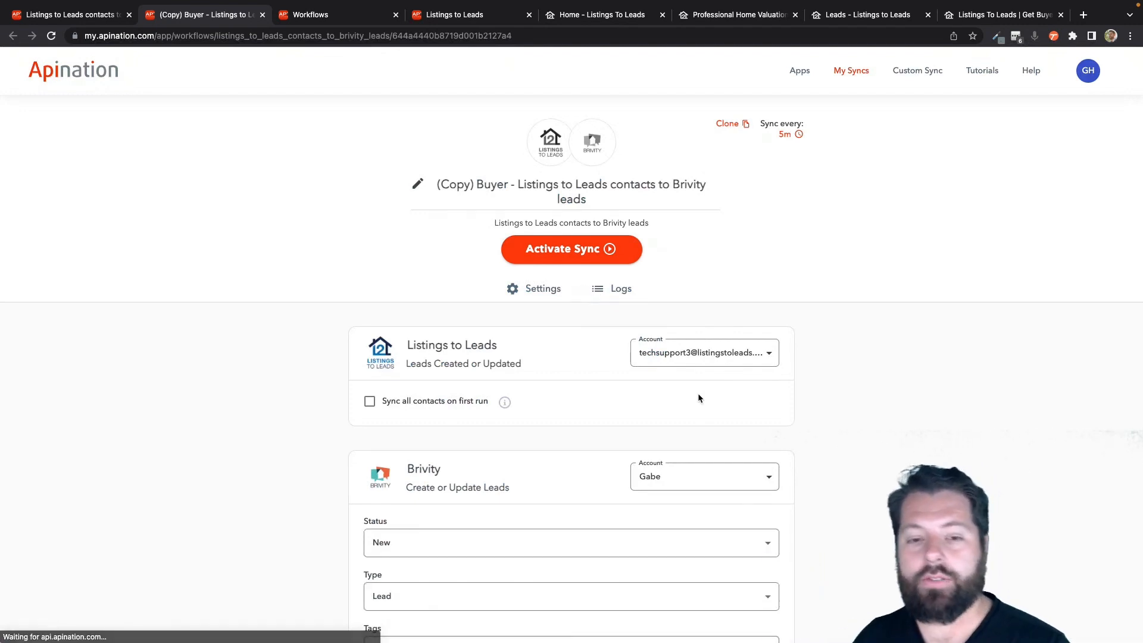
pyautogui.scroll(-1, 538, 454)
pyautogui.scroll(-3, 537, 454)
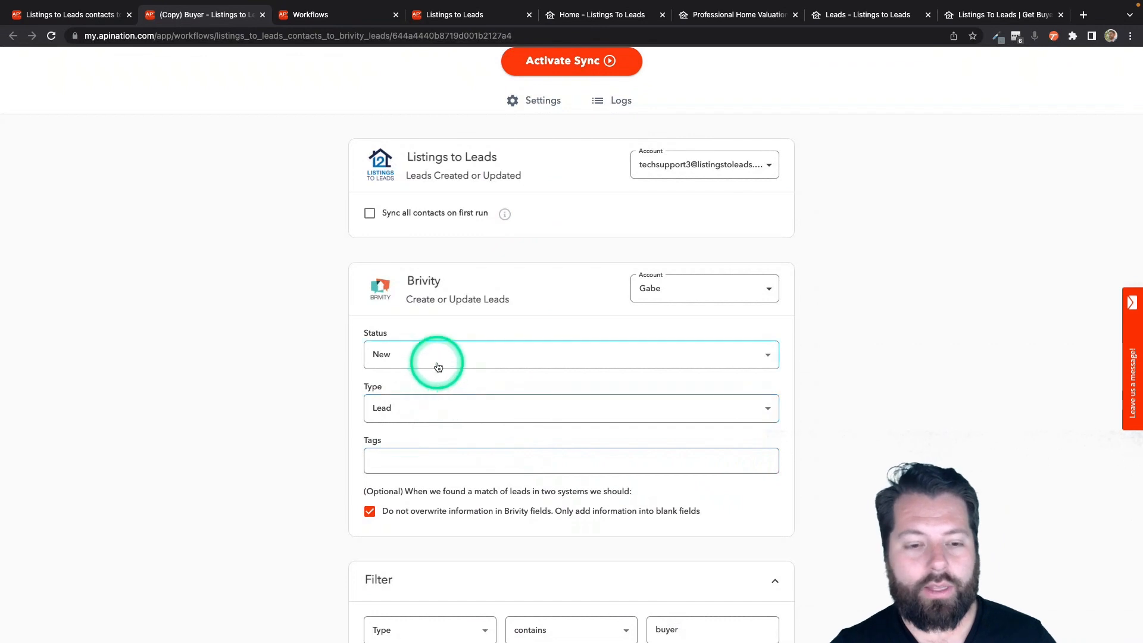
pyautogui.click(439, 360)
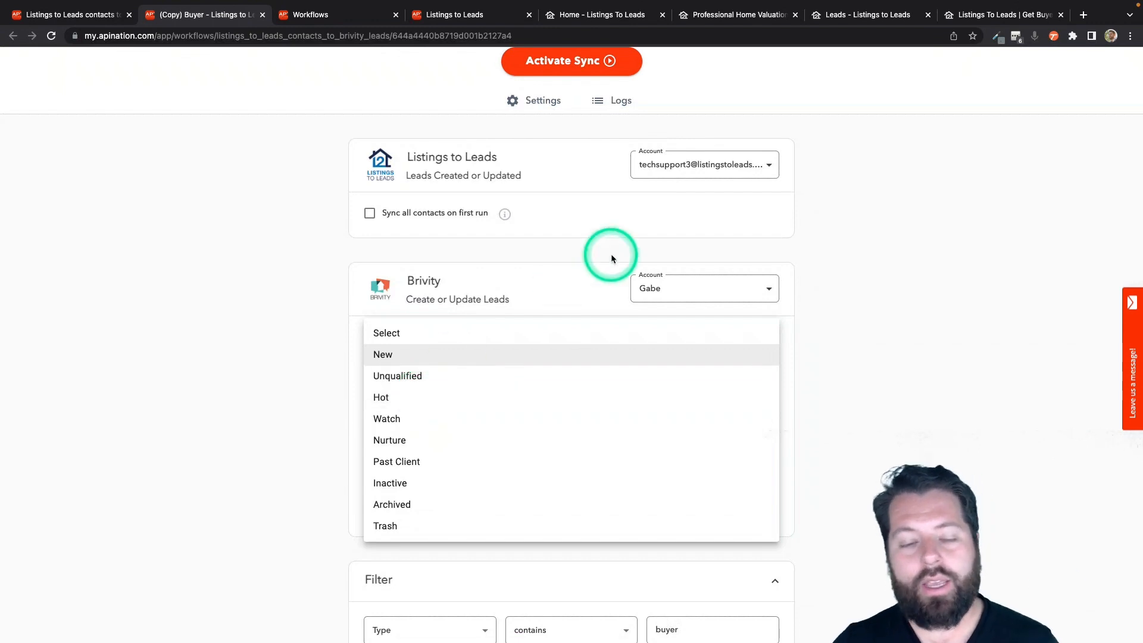
pyautogui.click(590, 244)
pyautogui.scroll(3, 589, 244)
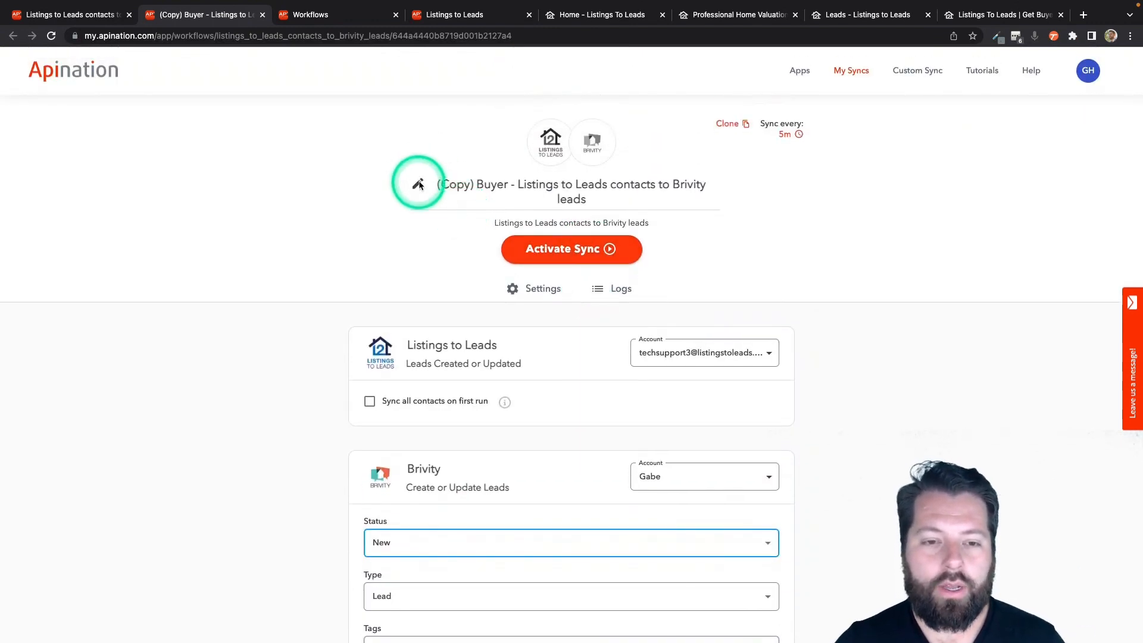
# Retitle the copy to 'Seller - Listings to Leads contacts to Brivity leads'.
pyautogui.click(418, 189)
pyautogui.moveTo(505, 181); pyautogui.dragTo(434, 186)
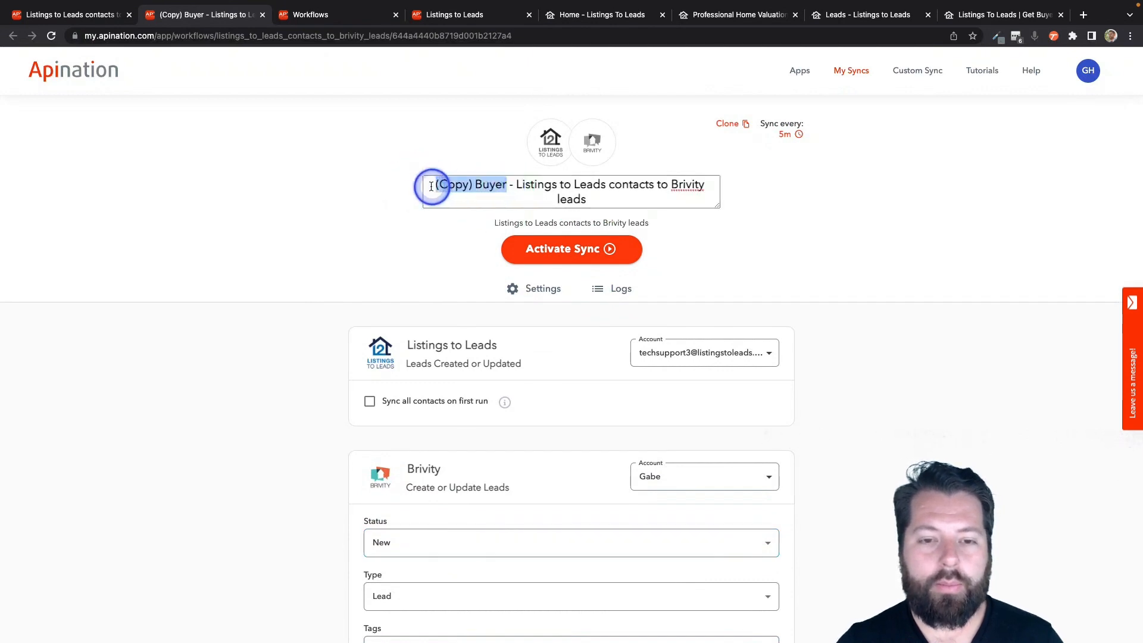
pyautogui.write('Seller')
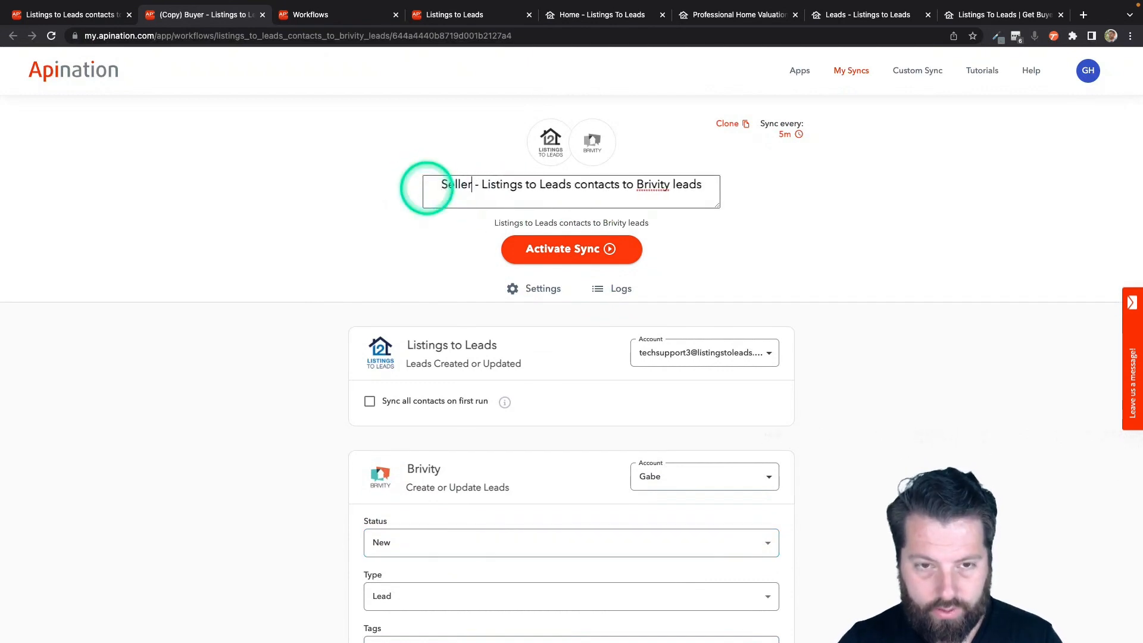
pyautogui.click(437, 265)
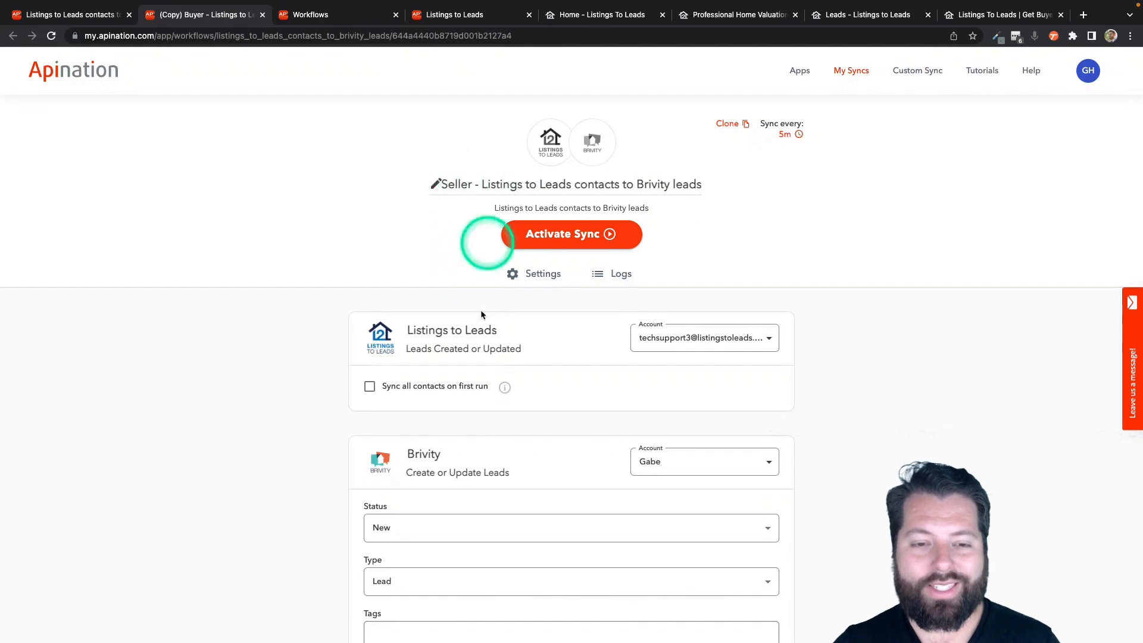
# Change the filter to Type contains seller and save it.
pyautogui.scroll(-4, 476, 340)
pyautogui.scroll(-4, 480, 348)
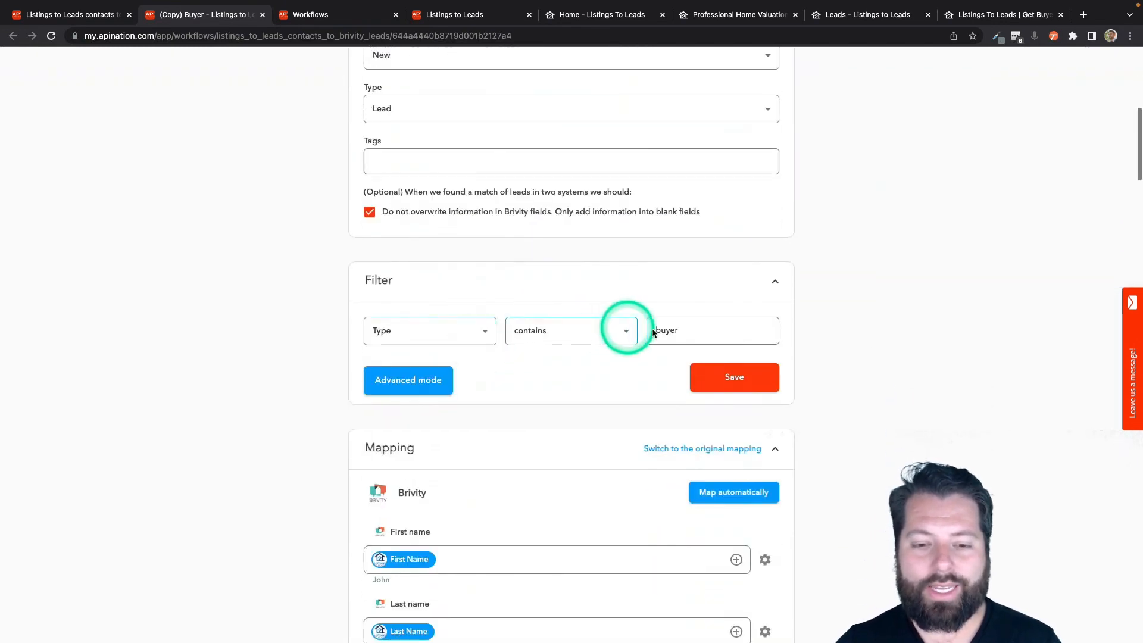
pyautogui.doubleClick(667, 331)
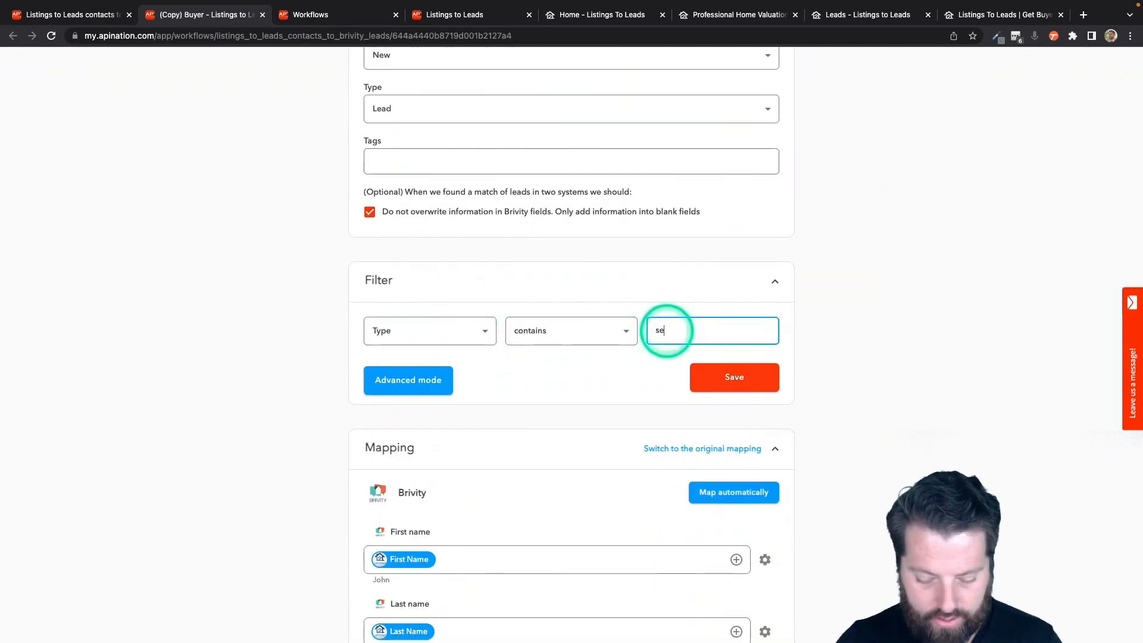
pyautogui.write('seller')
pyautogui.click(693, 377)
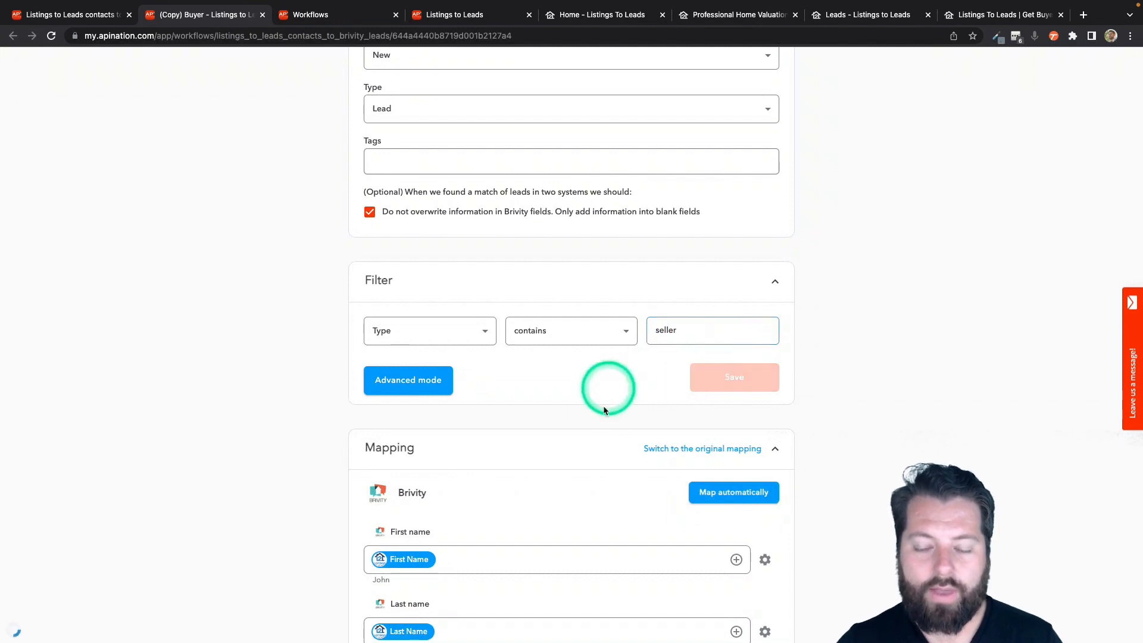
# Change the extra lead tag to L2LSeller and activate the Seller sync.
pyautogui.scroll(-15, 599, 426)
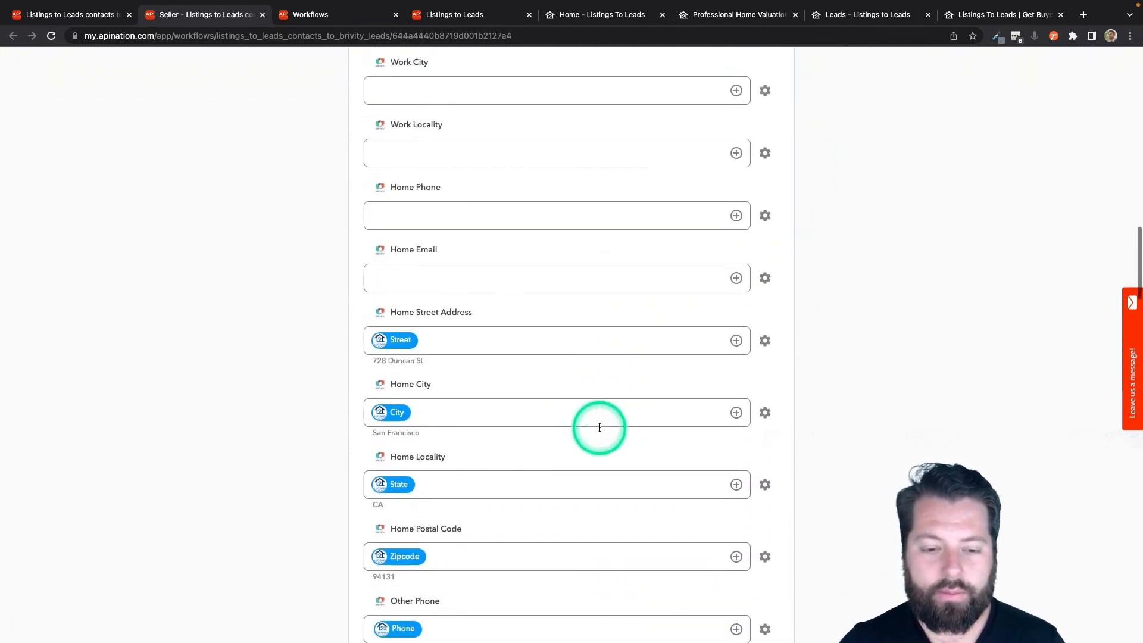
pyautogui.scroll(-15, 599, 426)
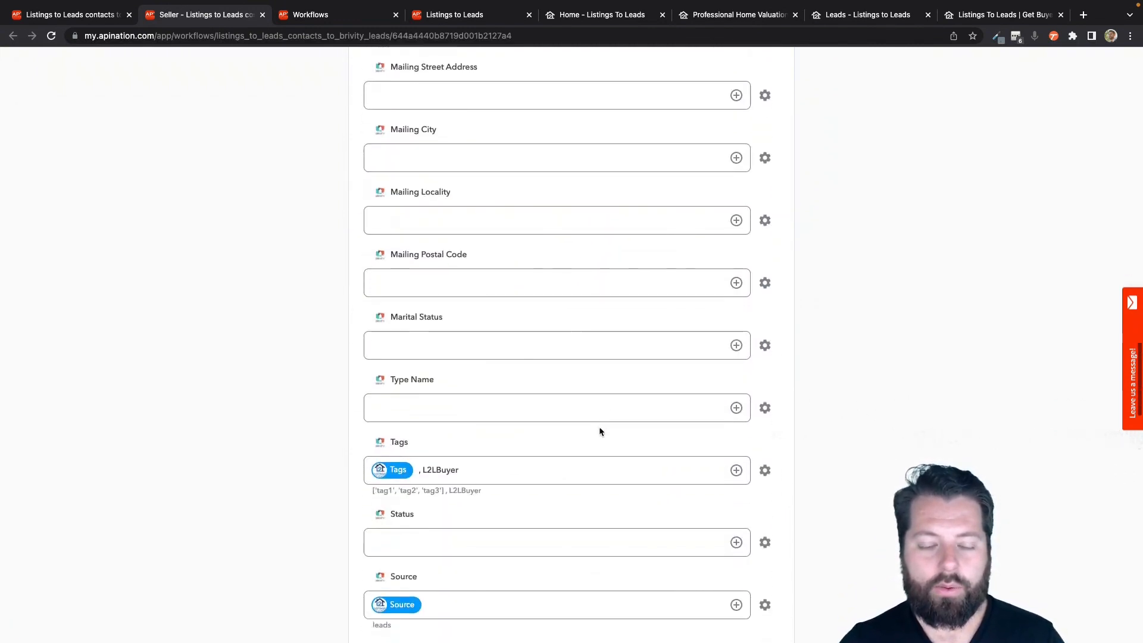
pyautogui.click(454, 470)
pyautogui.moveTo(436, 470); pyautogui.dragTo(497, 469)
pyautogui.write('S')
pyautogui.scroll(-1, 498, 471)
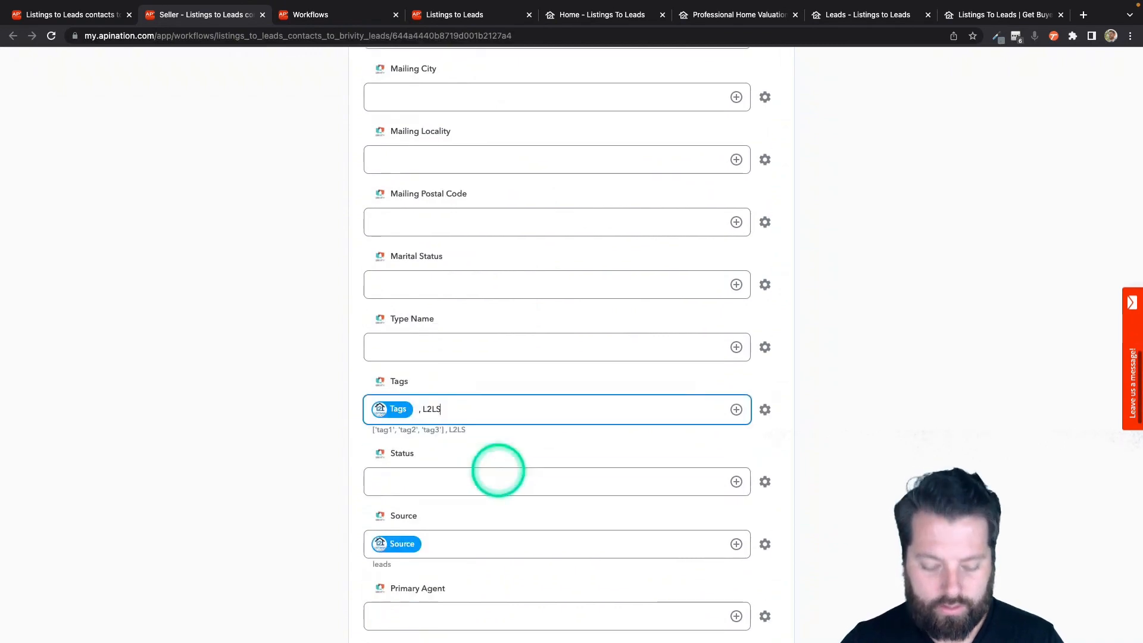
pyautogui.write('eller')
pyautogui.scroll(-1, 498, 470)
pyautogui.scroll(20, 799, 319)
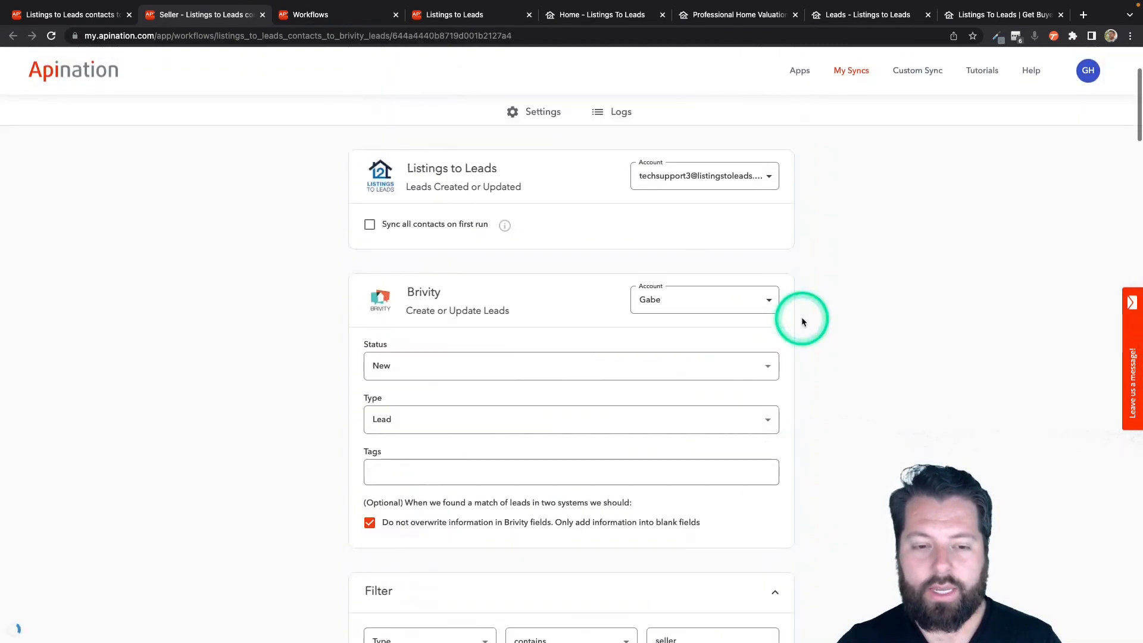
pyautogui.scroll(3, 801, 322)
pyautogui.click(543, 163)
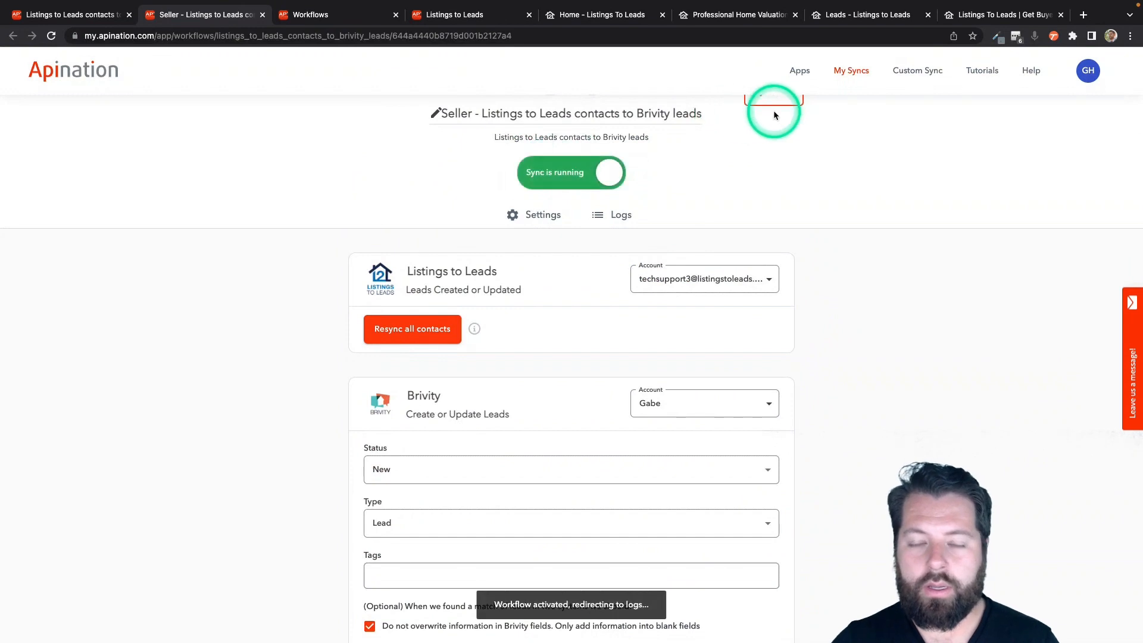
# Go to My Syncs to see the Buyer and Seller syncs both active.
pyautogui.click(863, 72)
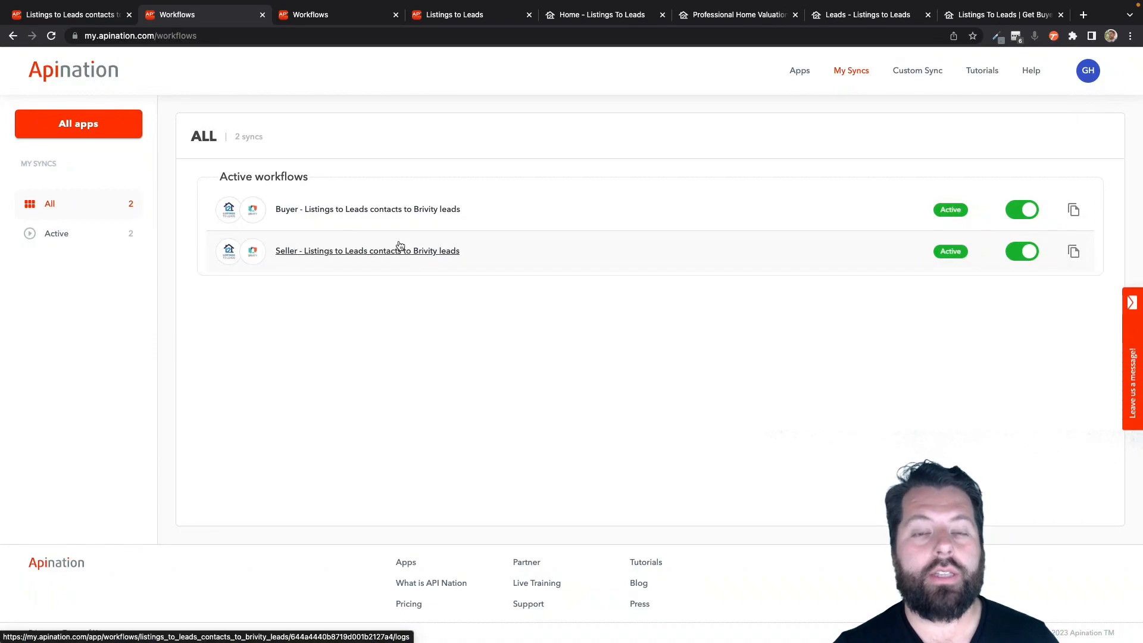
pyautogui.click(521, 485)
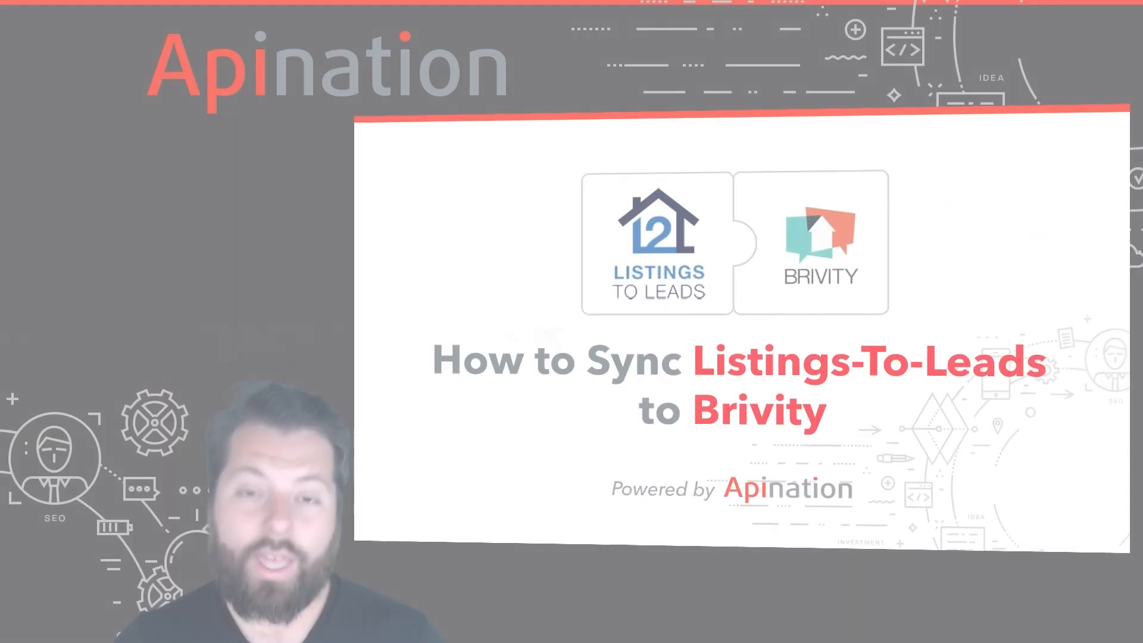